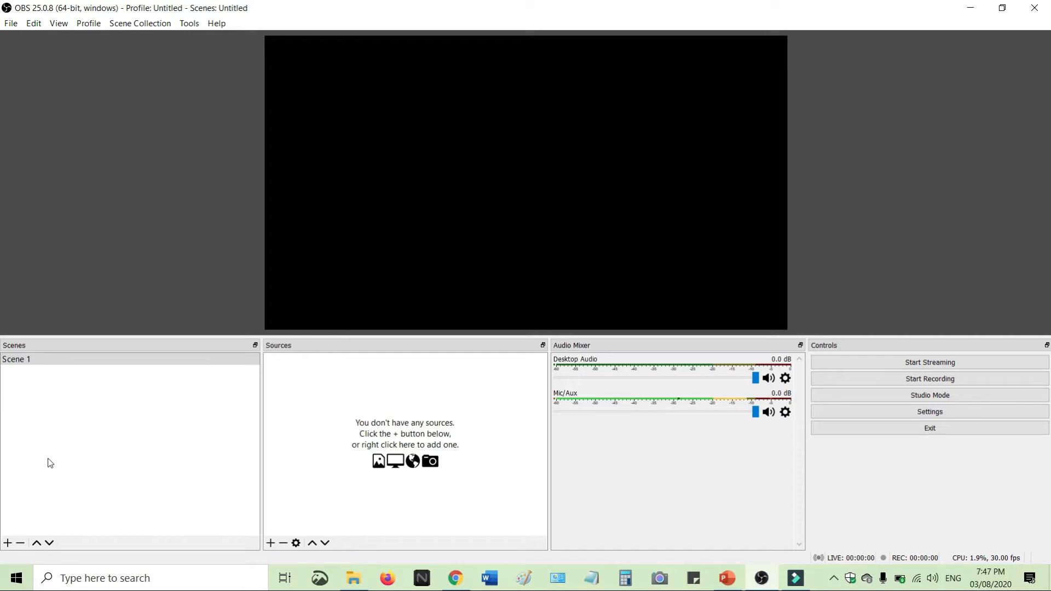
click(88, 361)
click(88, 364)
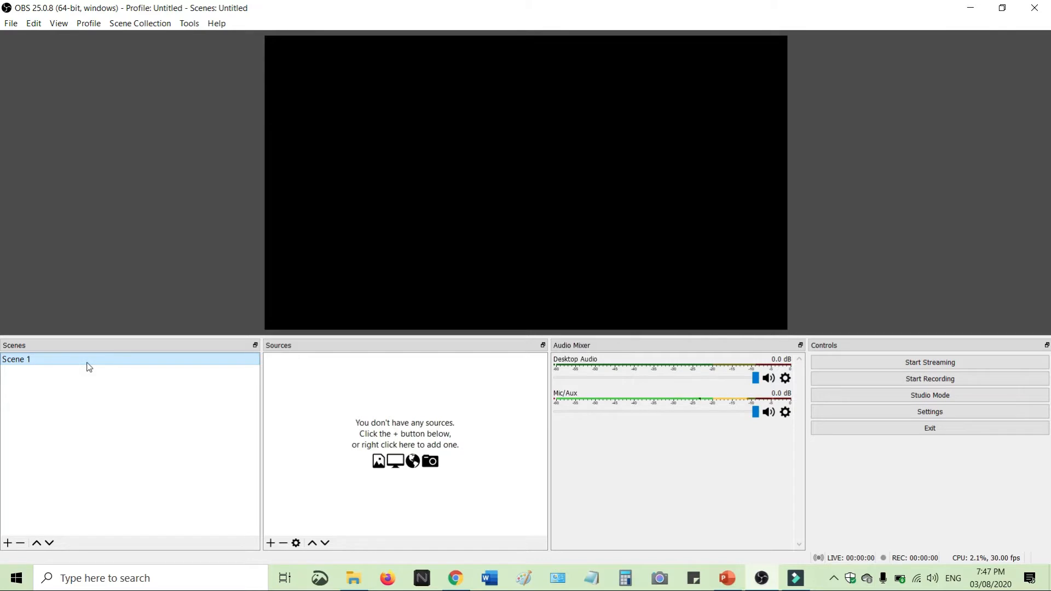
right_click(88, 364)
click(55, 363)
right_click(55, 362)
click(85, 436)
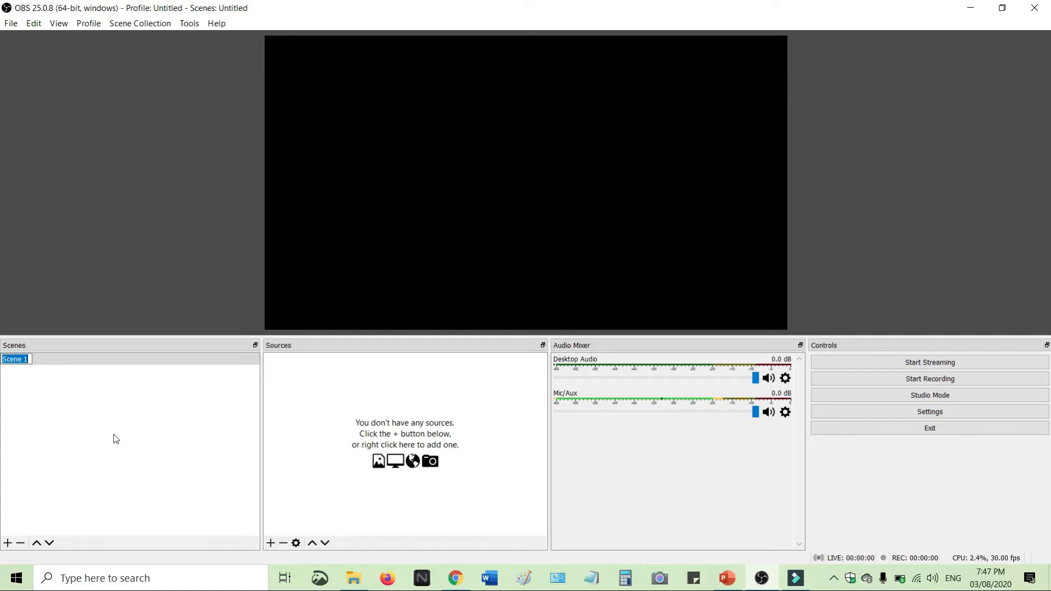
click(116, 439)
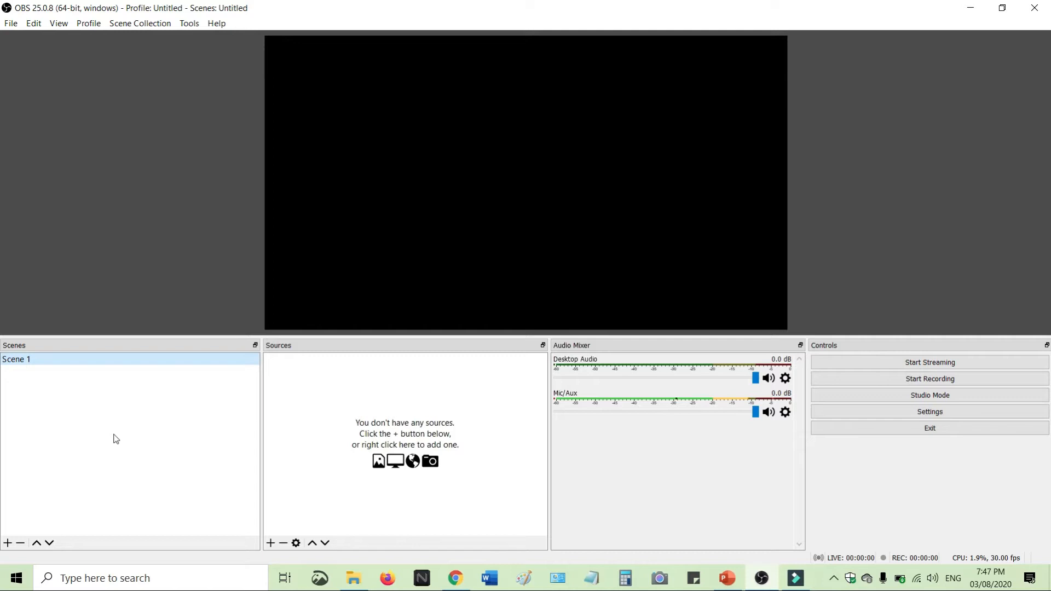
Rename the existing scene as FIRST LESSON
right_click(86, 365)
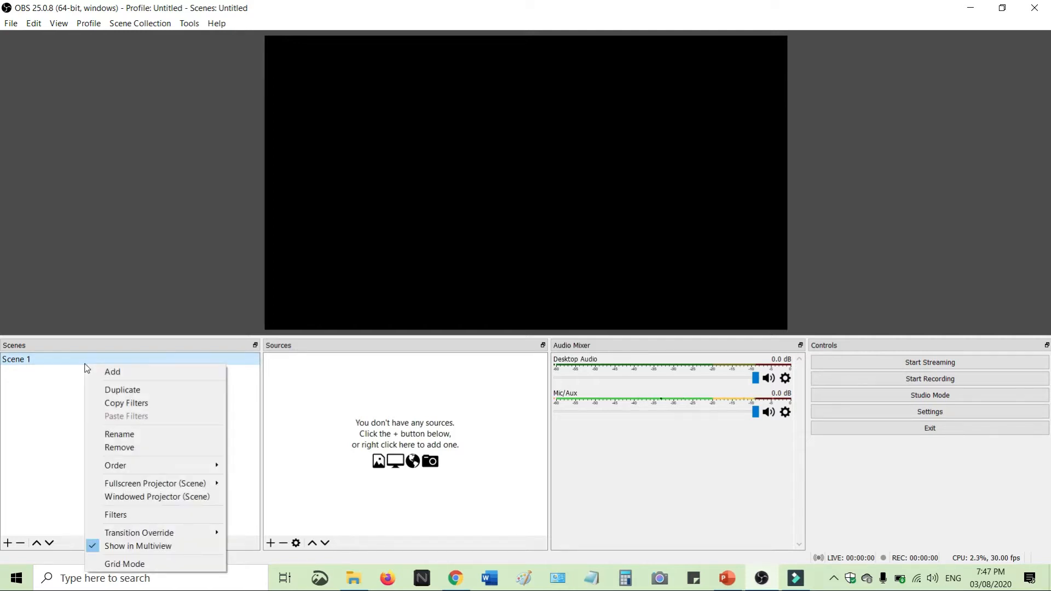
click(110, 434)
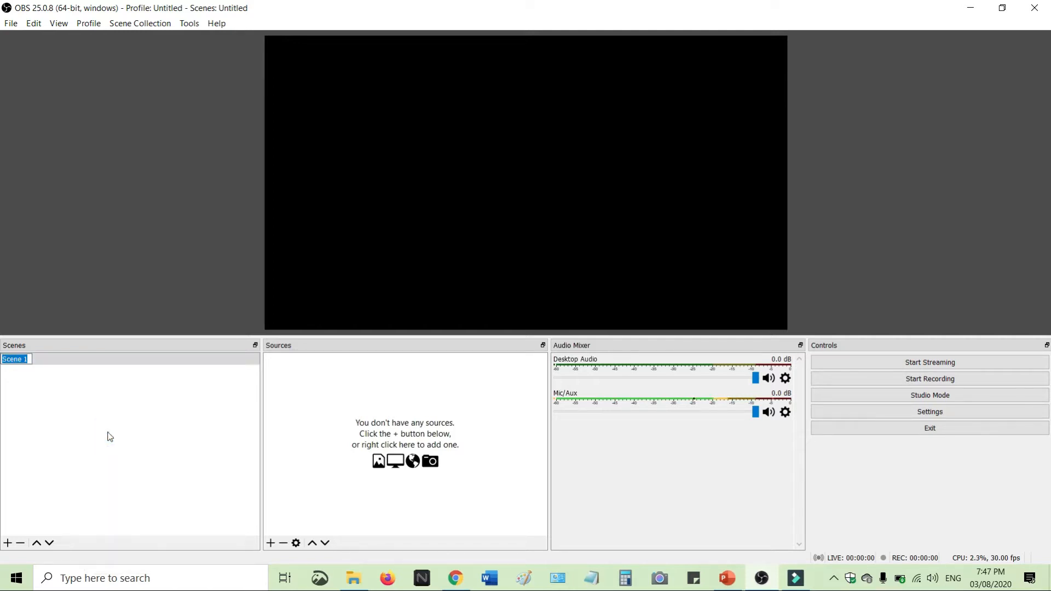
text(FlRST LESSON)
key(Return)
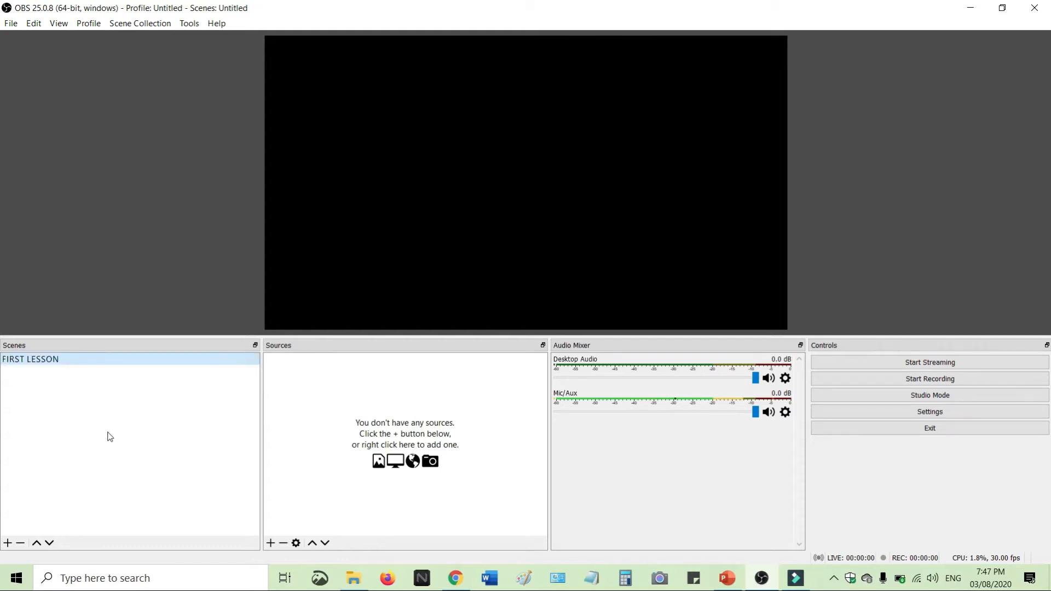
click(302, 406)
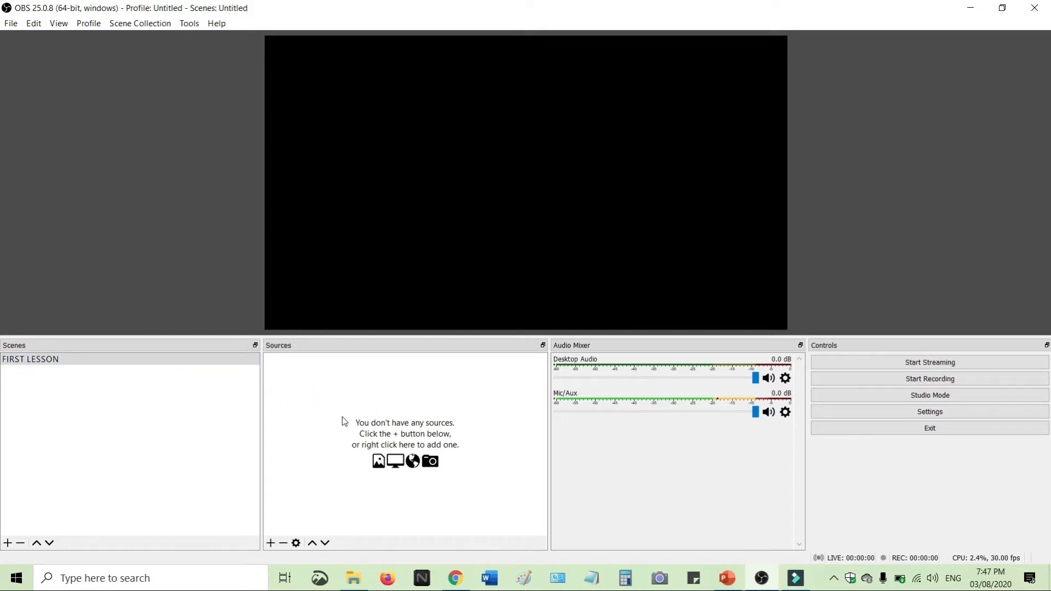
click(326, 408)
drag(317, 347, 309, 380)
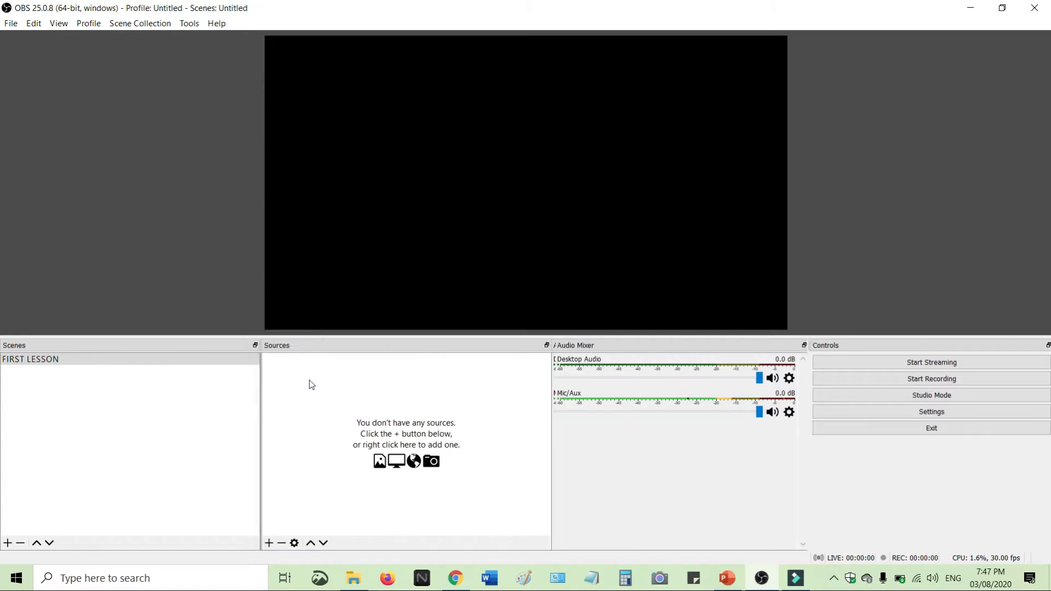
Add a new Display Capture source for Display 1 to the scene, with the cursor captured
click(269, 543)
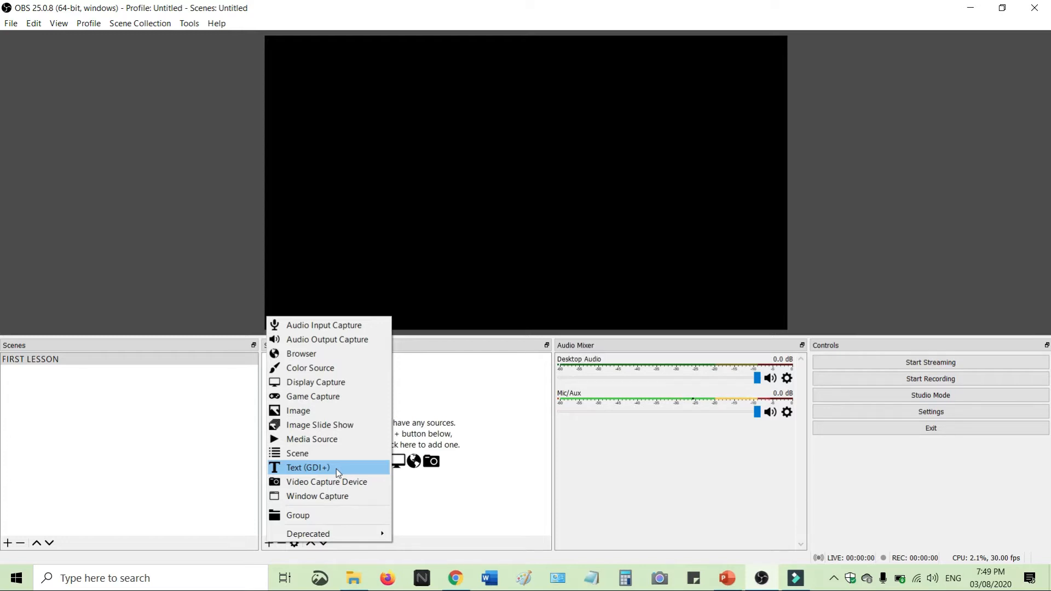
click(334, 383)
click(534, 361)
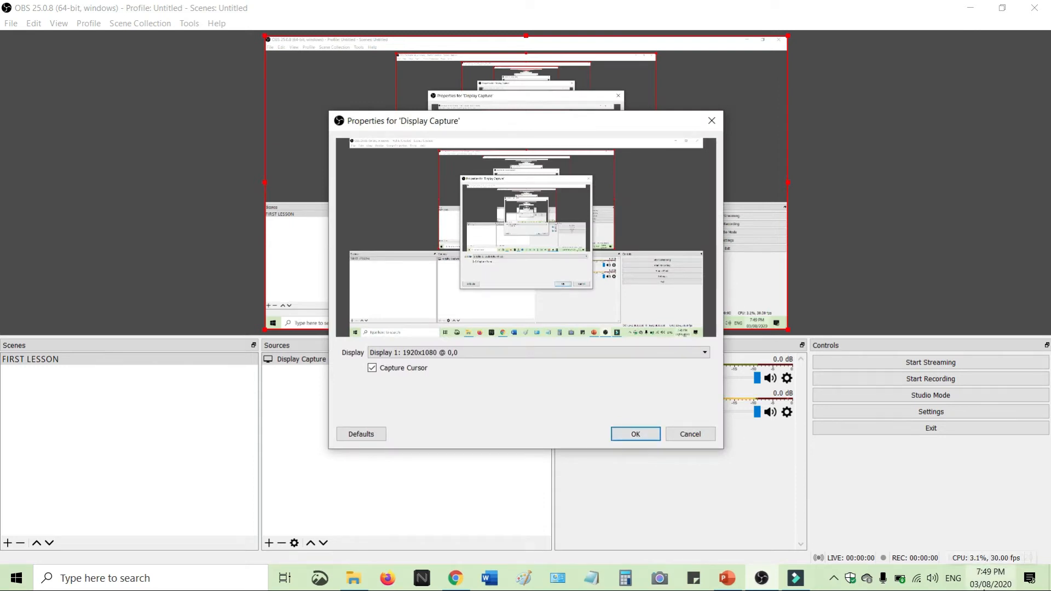
click(636, 434)
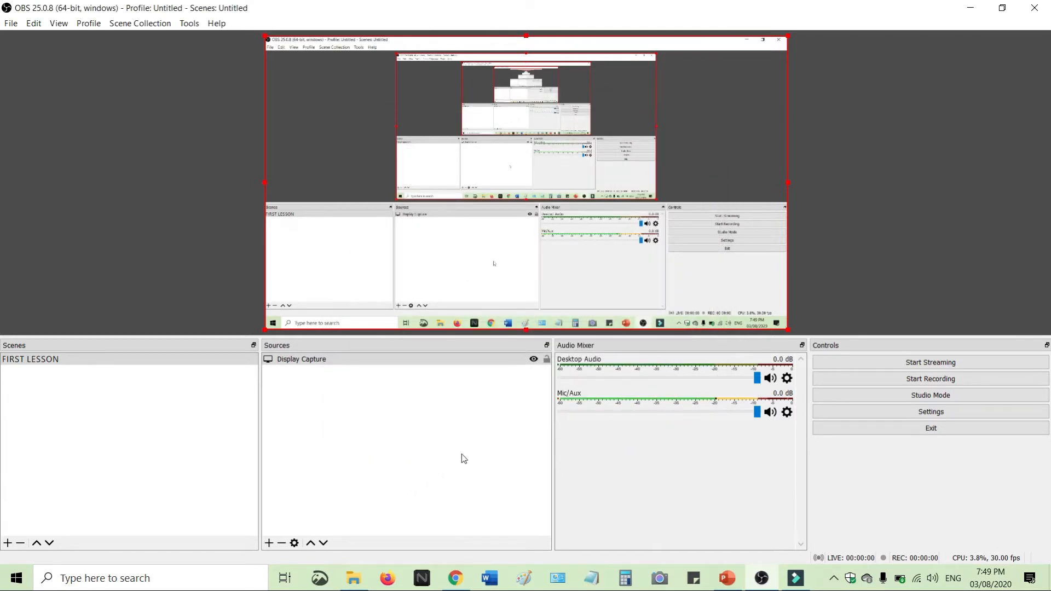
Add a new Video Capture Device source that uses the HD User Facing webcam
click(269, 543)
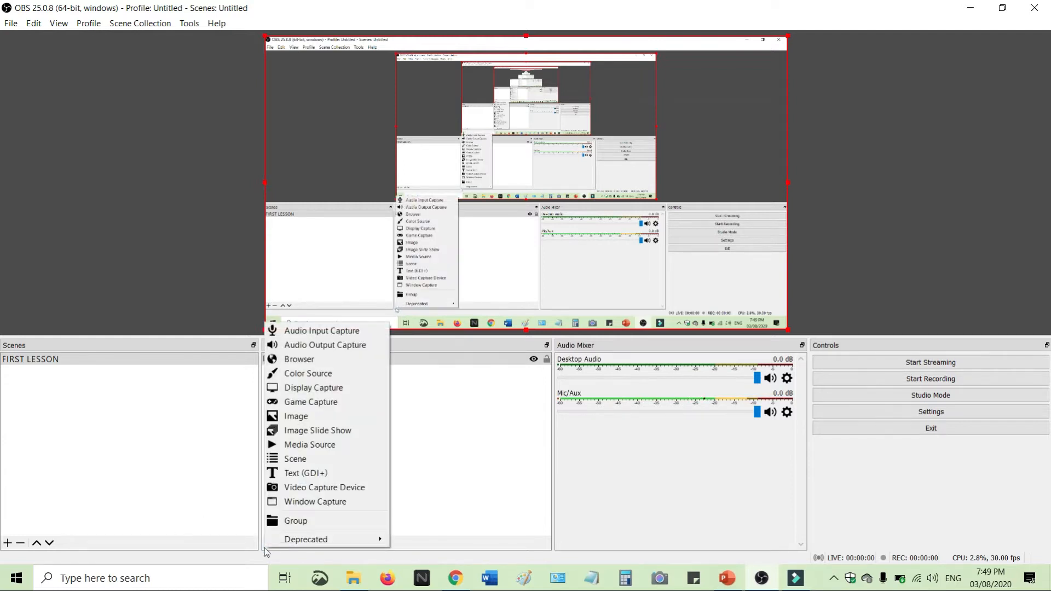
click(317, 487)
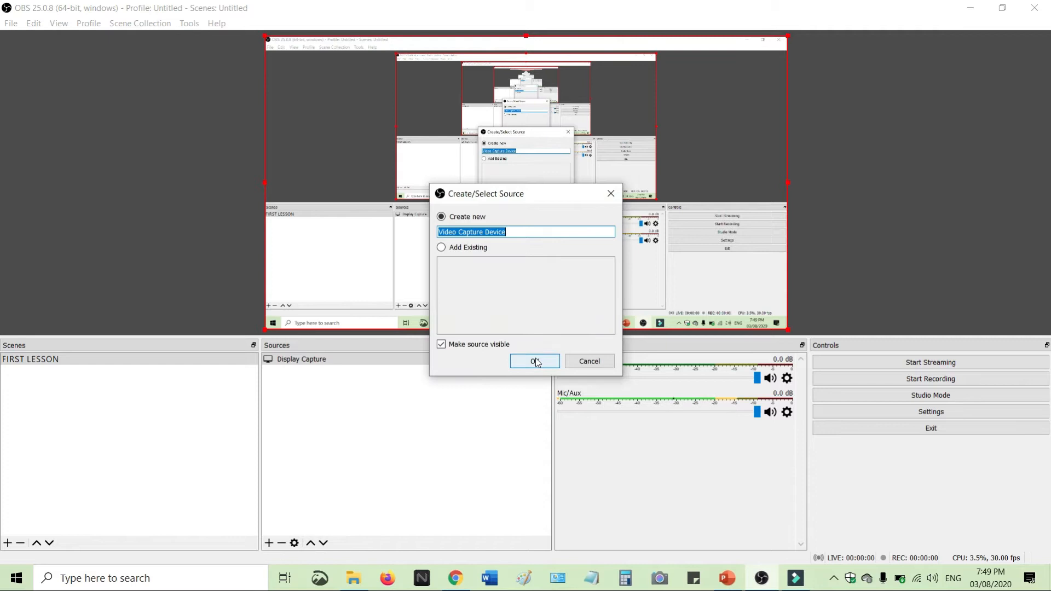
click(535, 362)
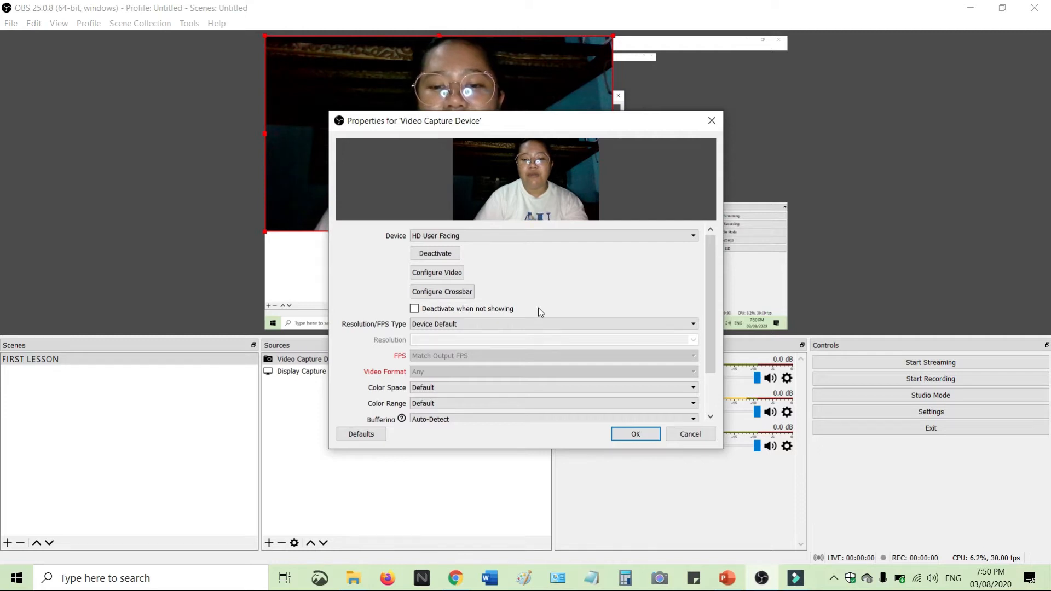
click(643, 437)
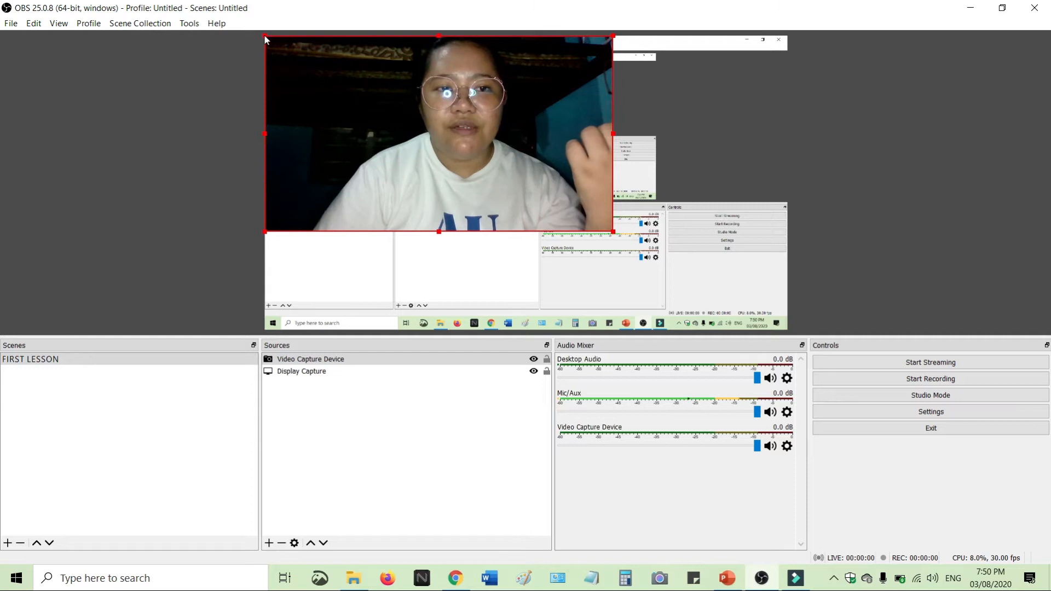
Shrink the webcam picture, crop its sides, and place it in the upper-right corner of the captured display
drag(266, 37, 442, 136)
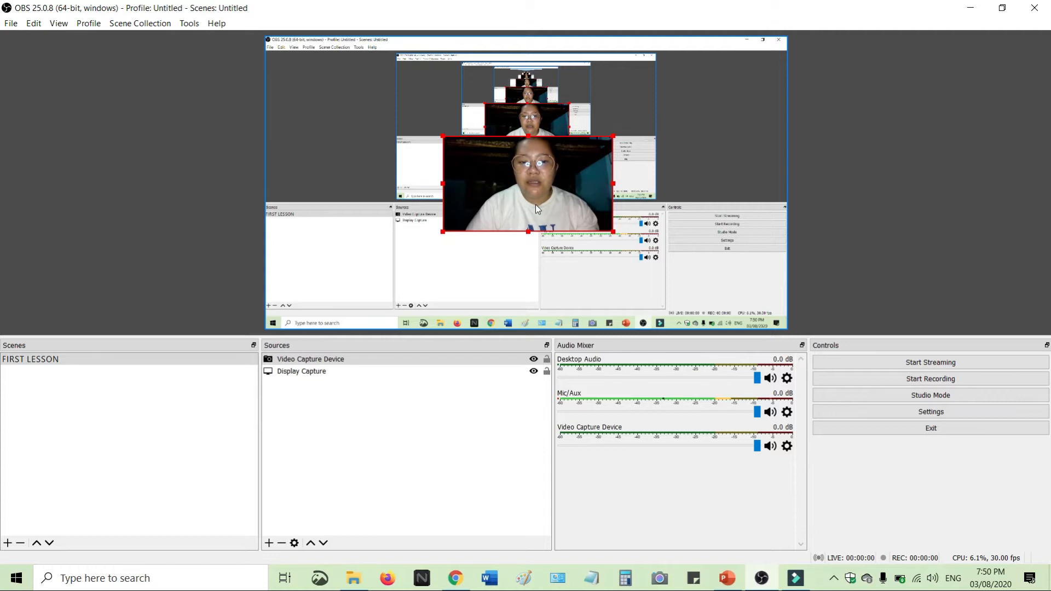
key(alt)
drag(445, 187, 464, 188)
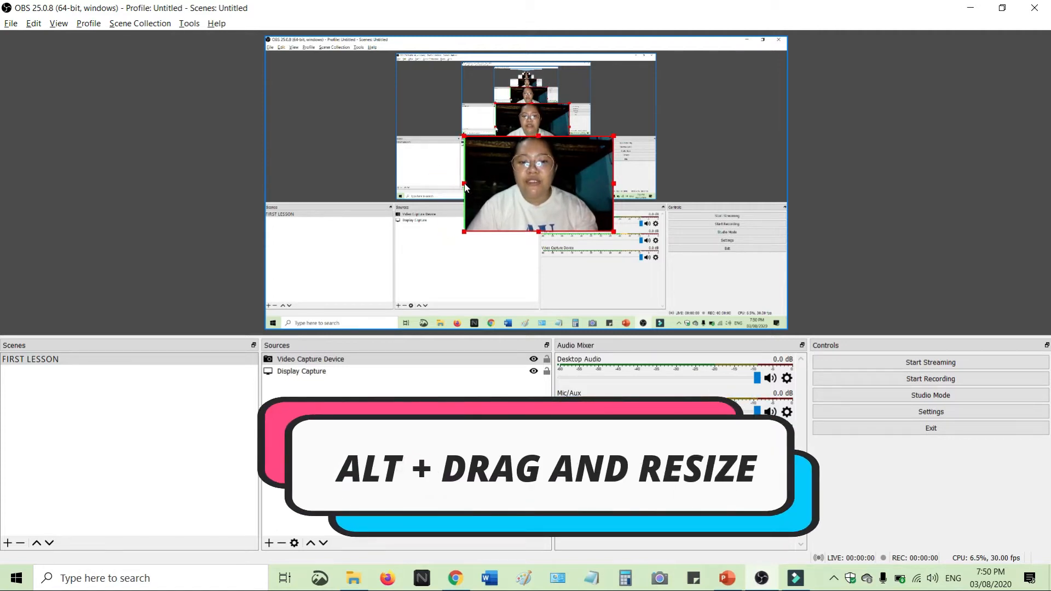
drag(614, 185, 741, 104)
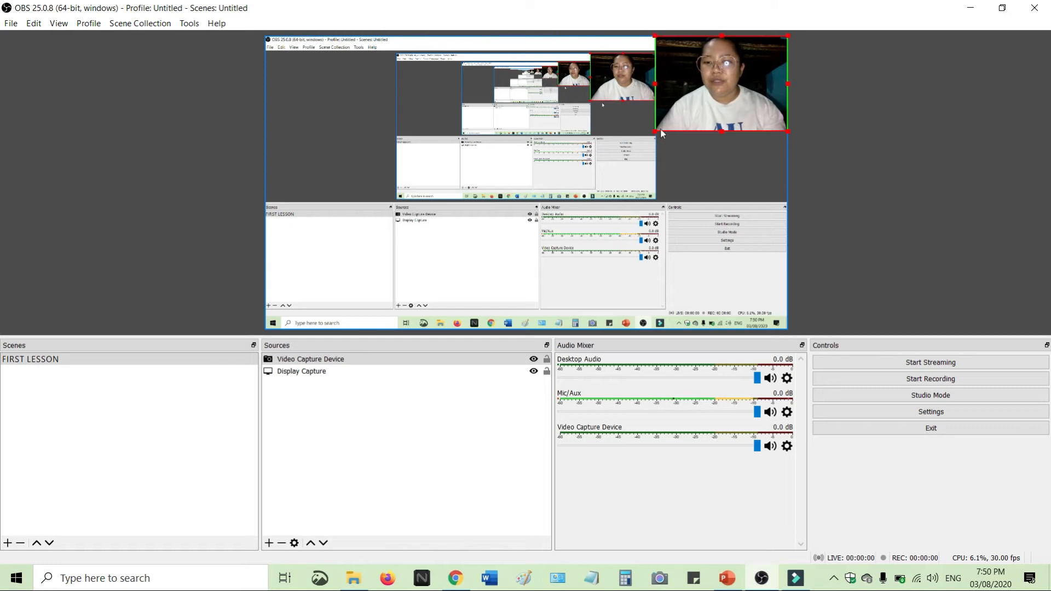
drag(656, 130, 694, 109)
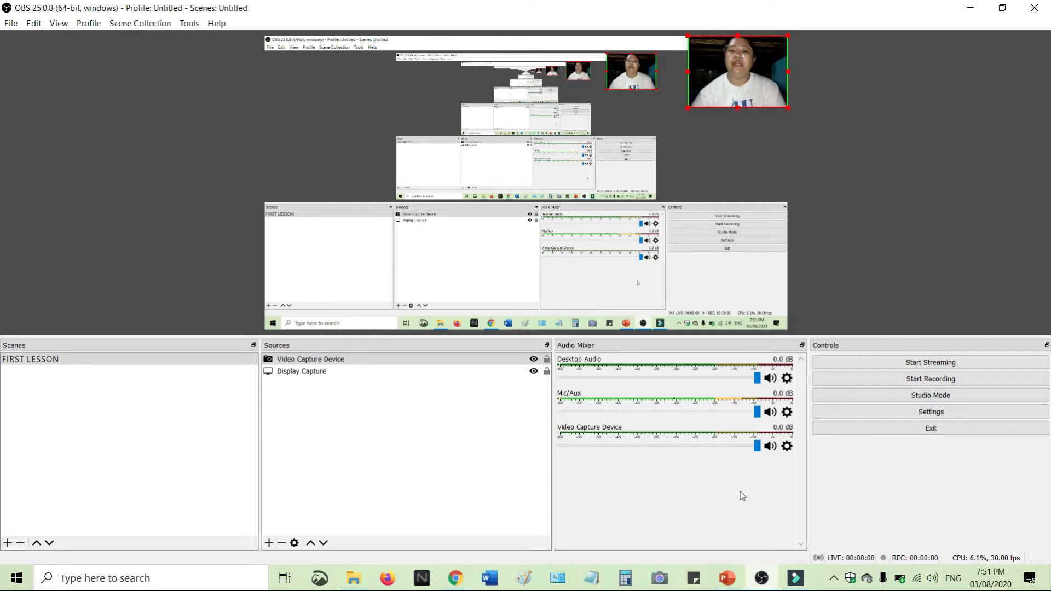
Look at the open lesson presentation in PowerPoint and return to OBS
click(725, 583)
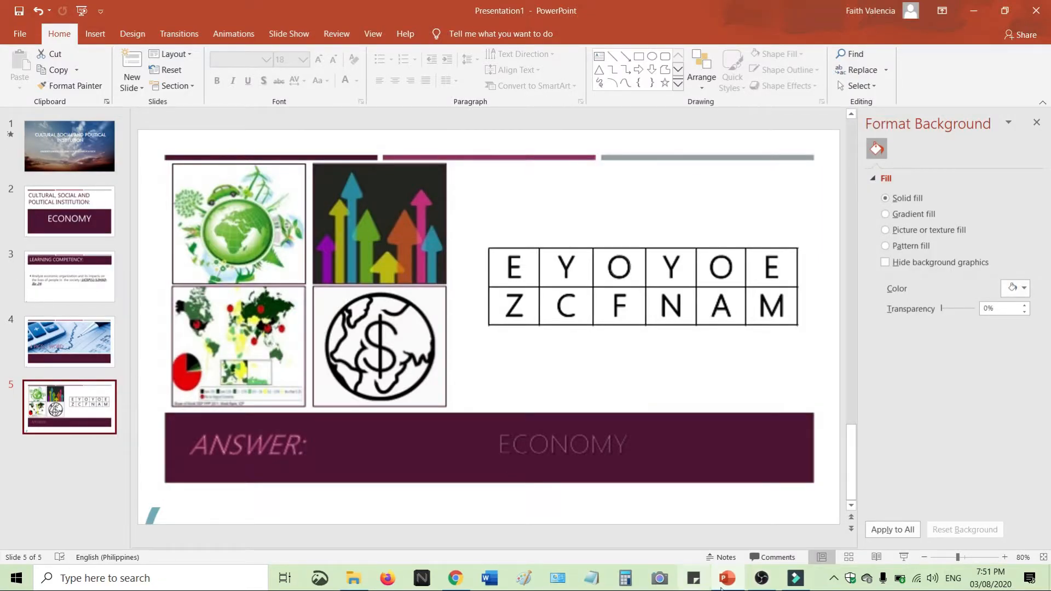
click(754, 584)
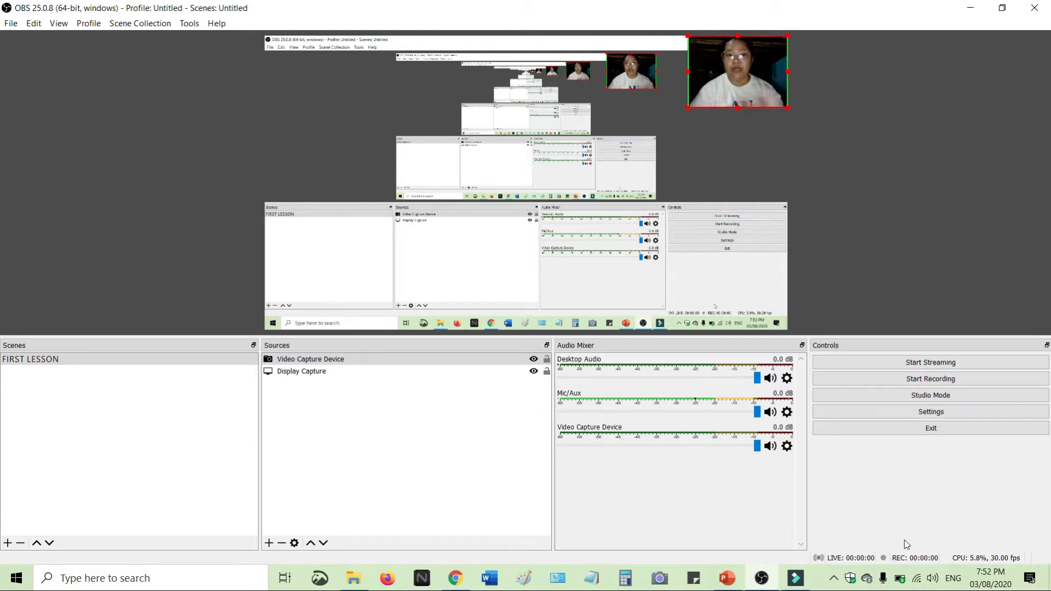
Choose Facebook Live as the streaming service in the stream settings
click(916, 415)
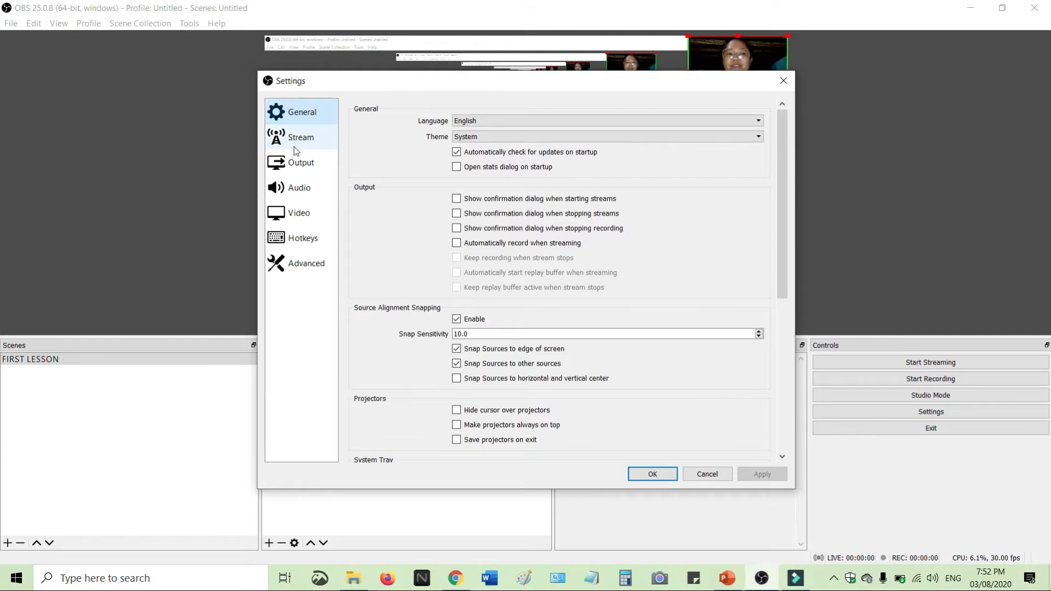
click(323, 143)
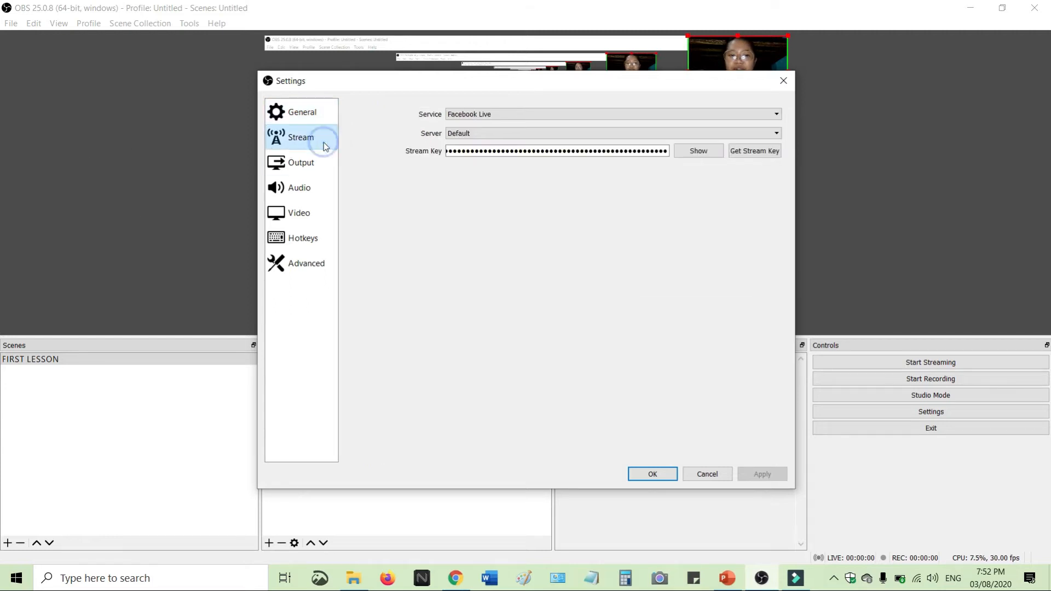
click(580, 230)
click(537, 116)
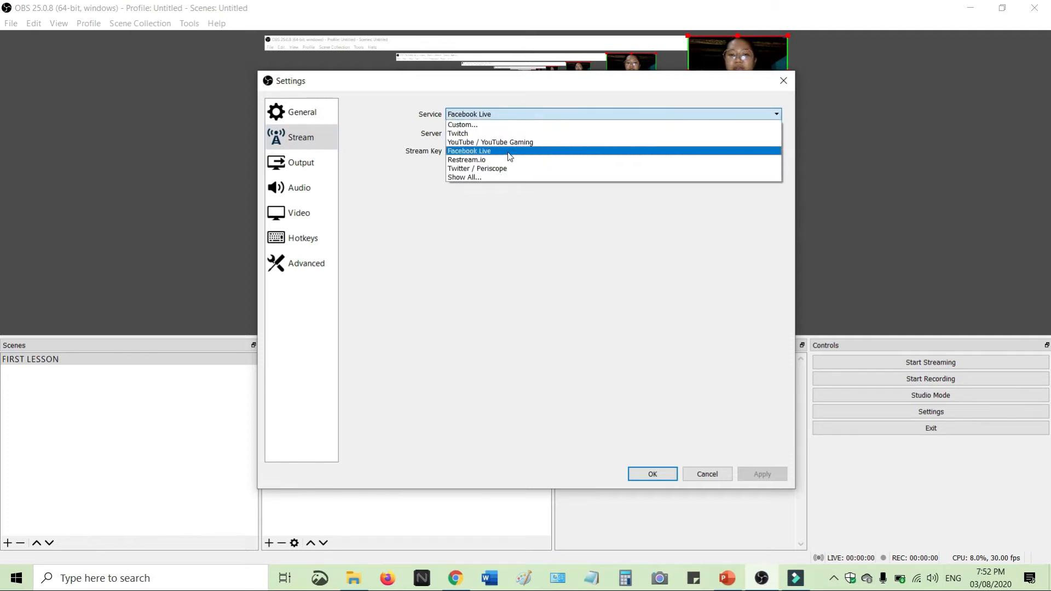
click(479, 152)
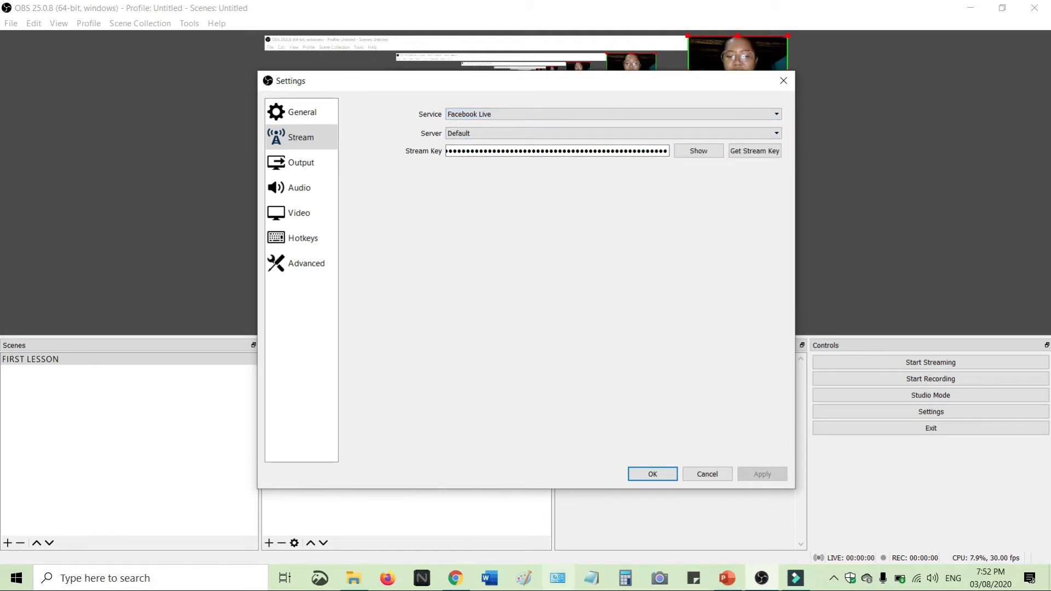
Switch to Chrome, start a live video from the Facebook profile, and set its privacy to Only me
click(455, 578)
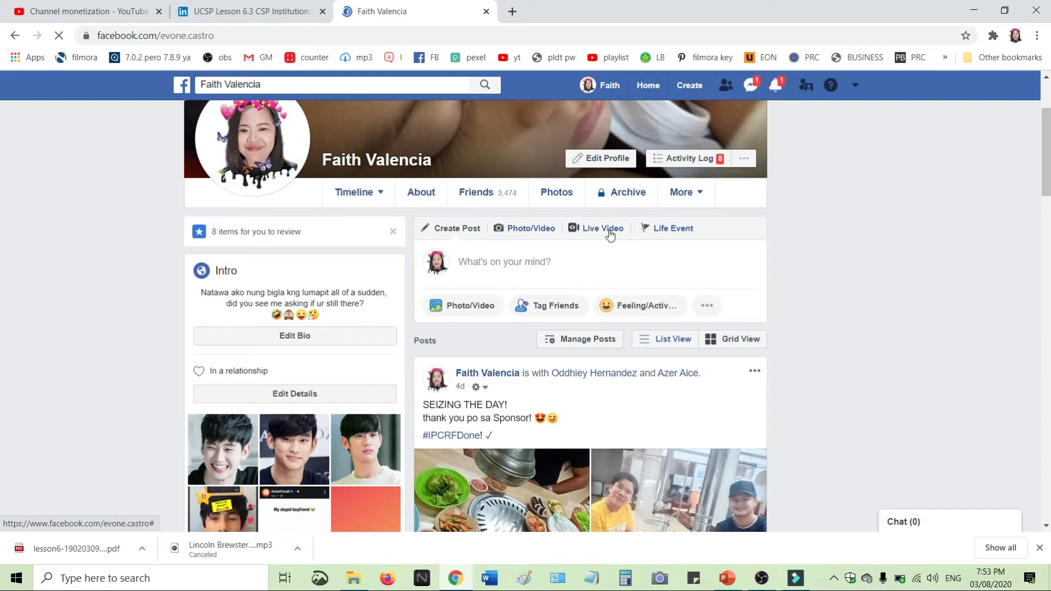
click(604, 228)
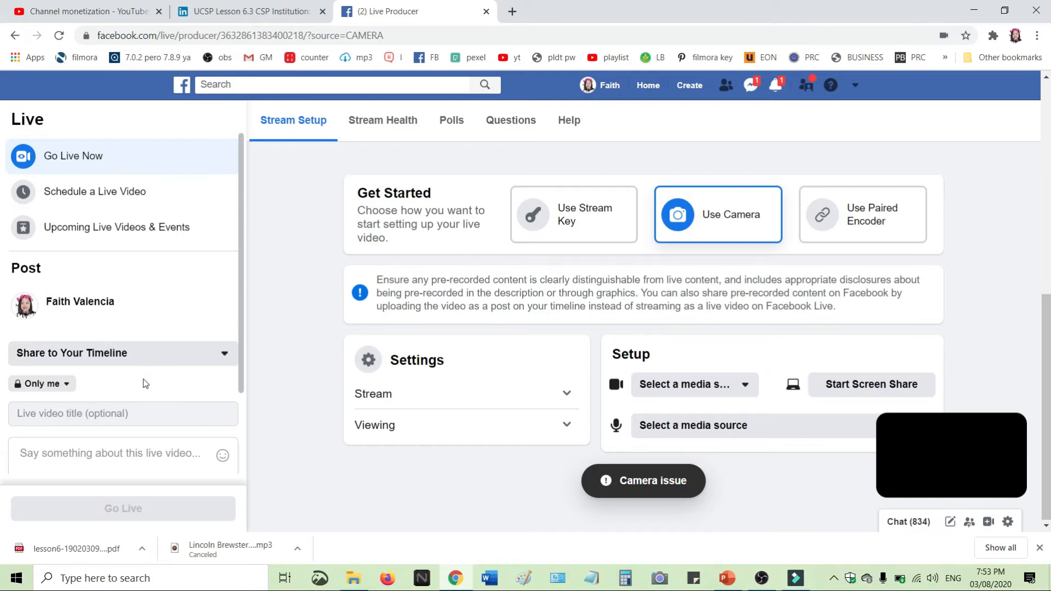
click(55, 385)
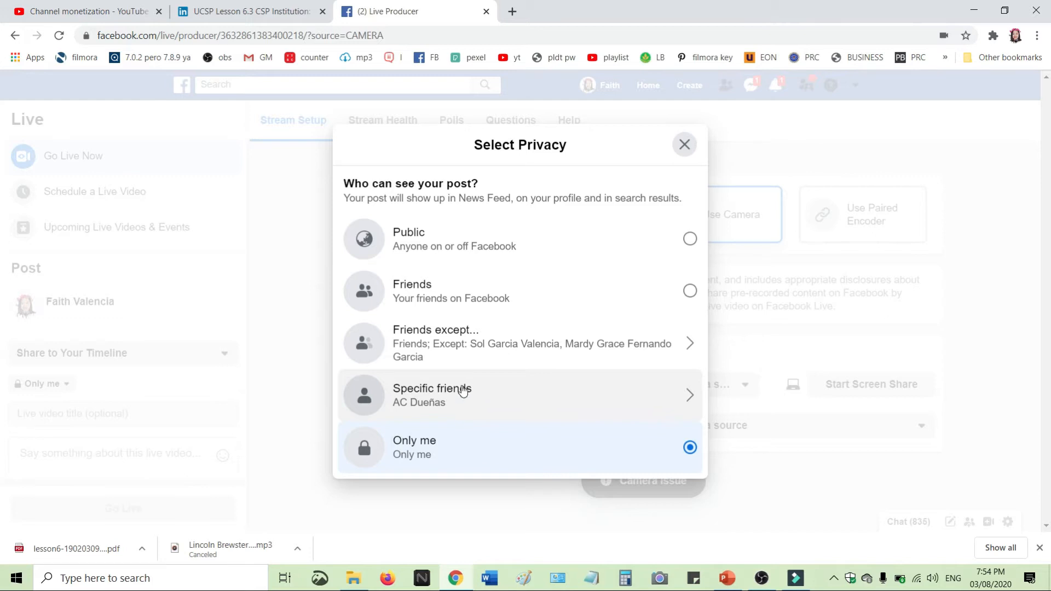
click(472, 456)
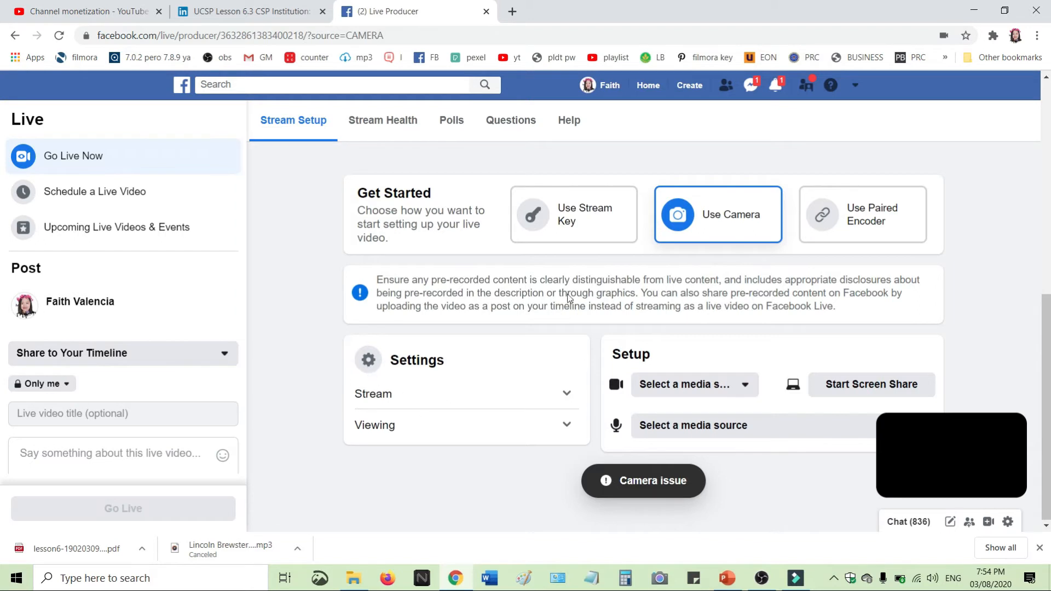
Set the Facebook live video to use a stream key and copy the whole stream key
click(558, 214)
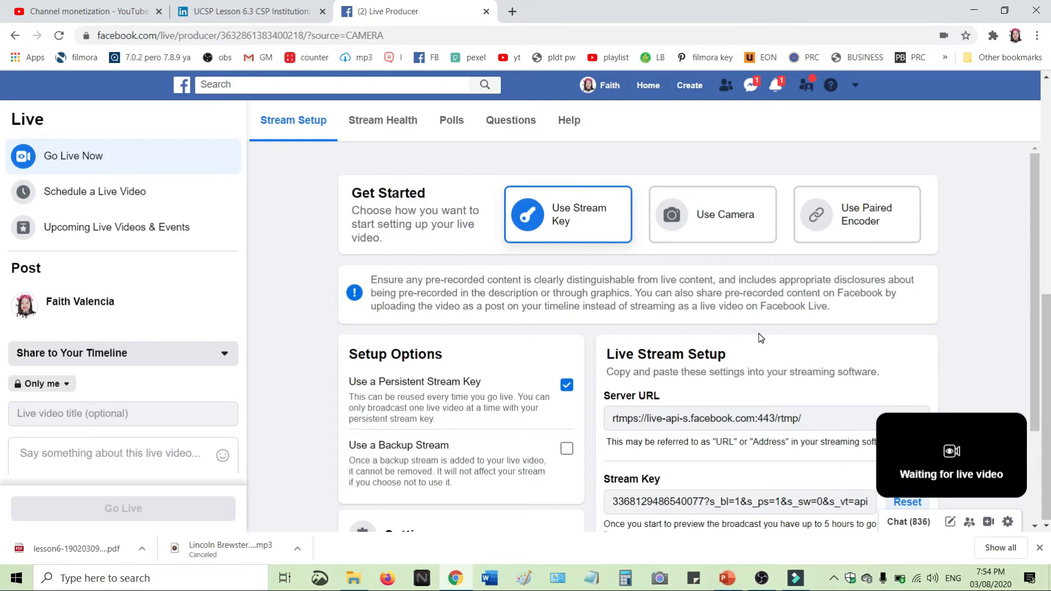
scroll(760, 338, down, 2)
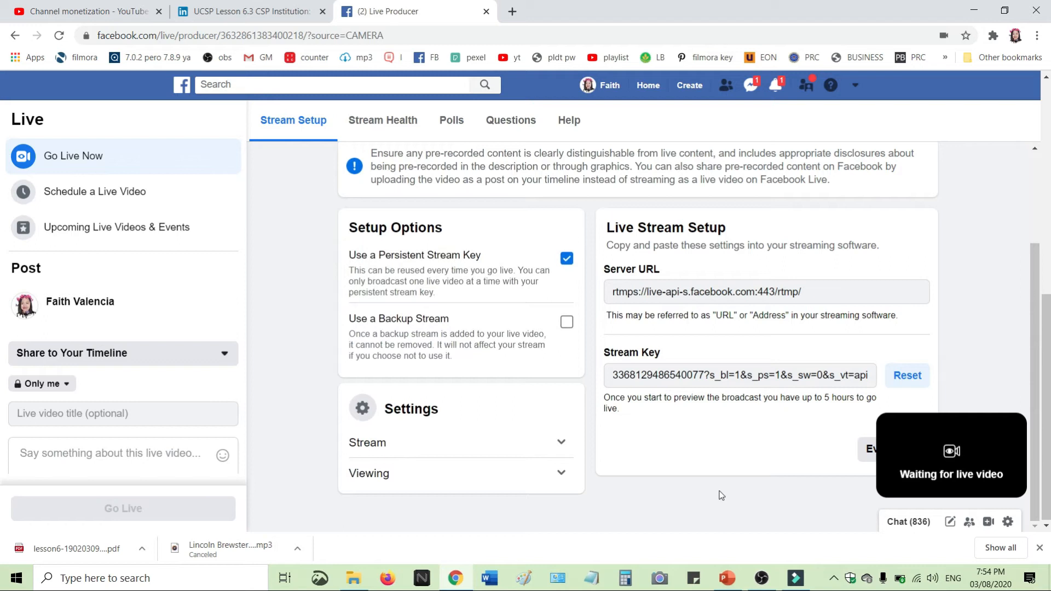
click(782, 370)
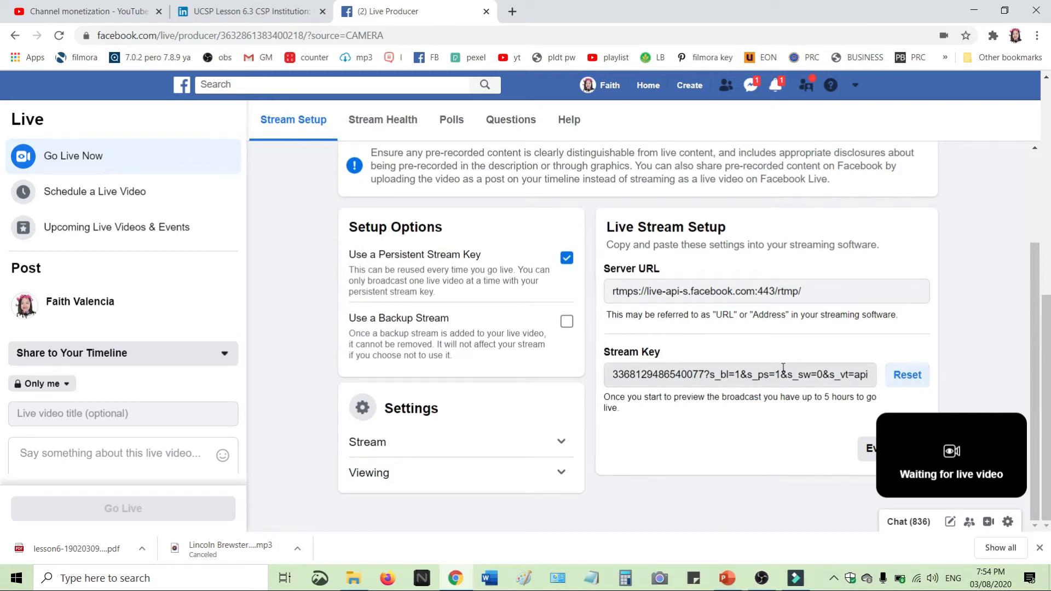
key(ctrl+a)
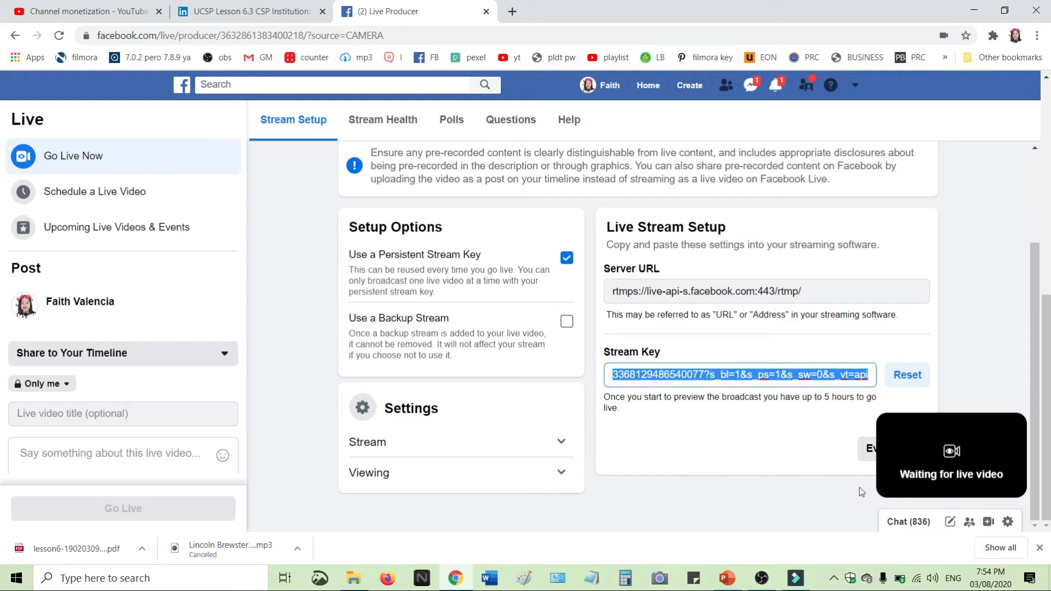
Switch to OBS and replace the stream key in the stream settings with the one copied from Facebook
click(761, 578)
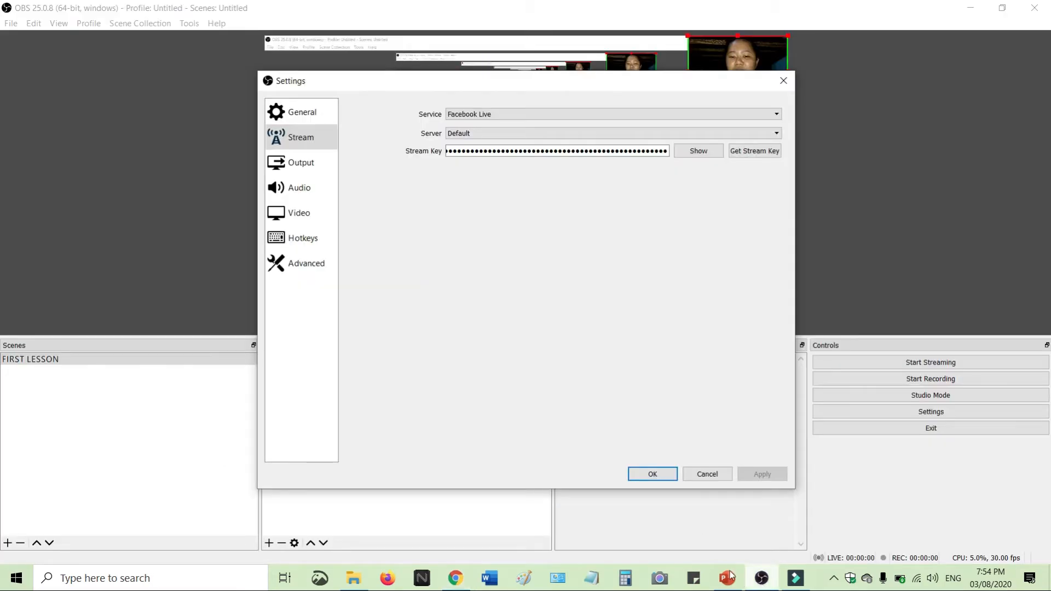
click(603, 150)
key(ctrl+a)
key(ctrl+v)
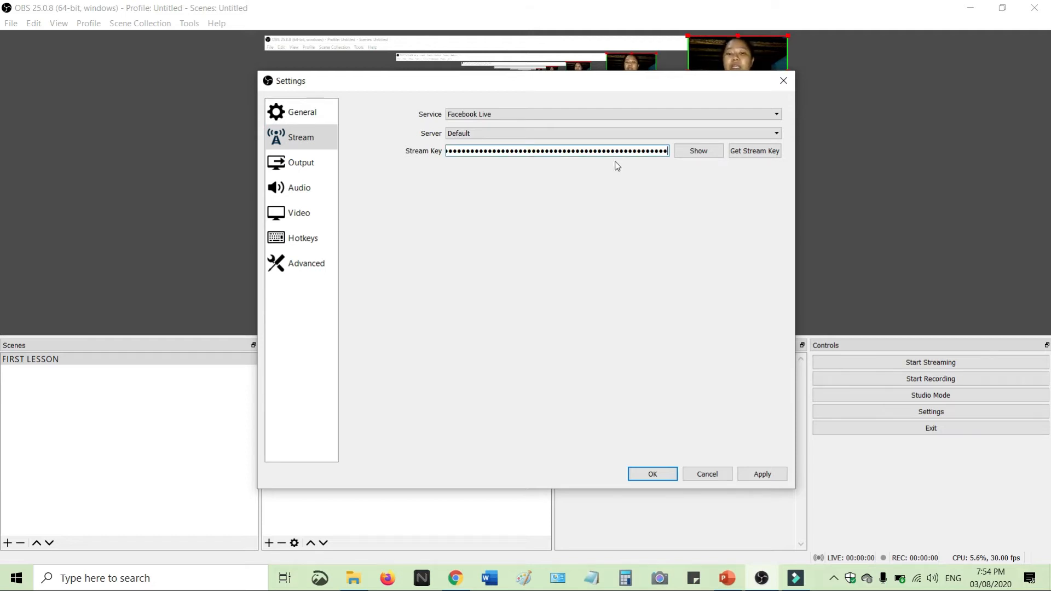
Save the Facebook Live stream settings and start streaming
click(763, 475)
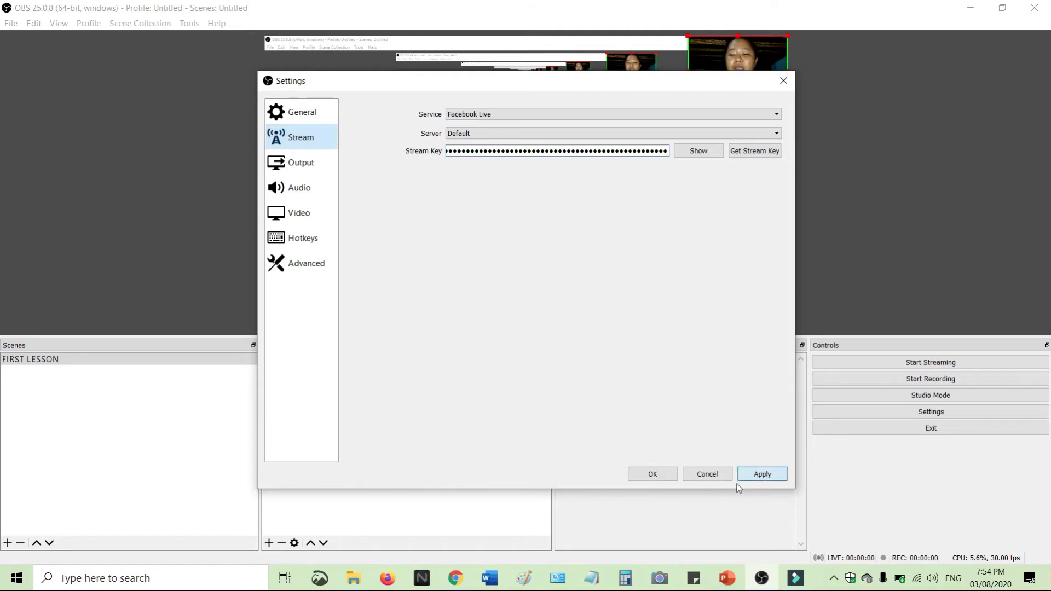
click(652, 474)
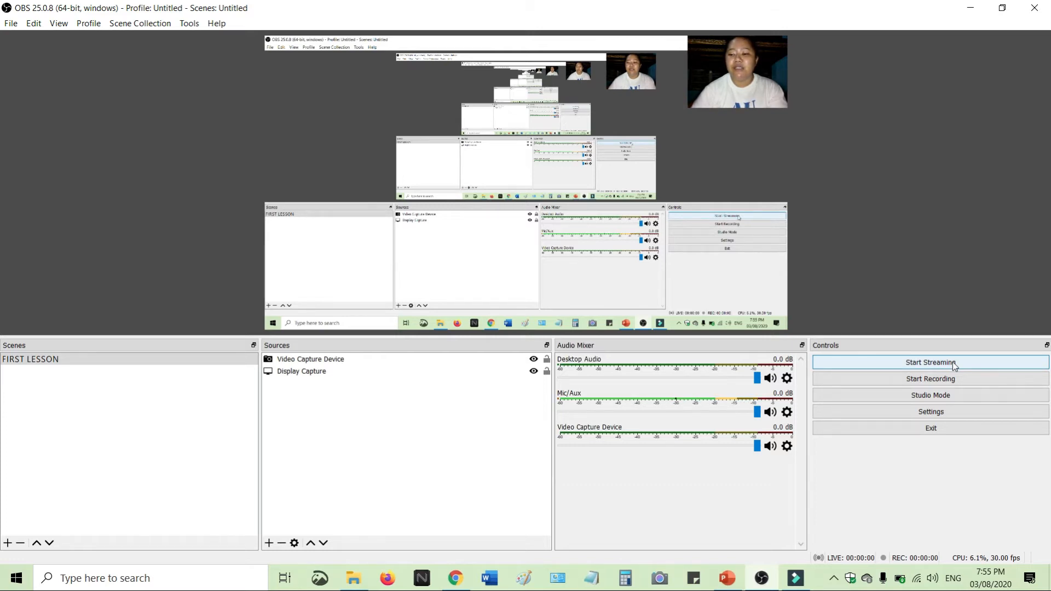
click(906, 364)
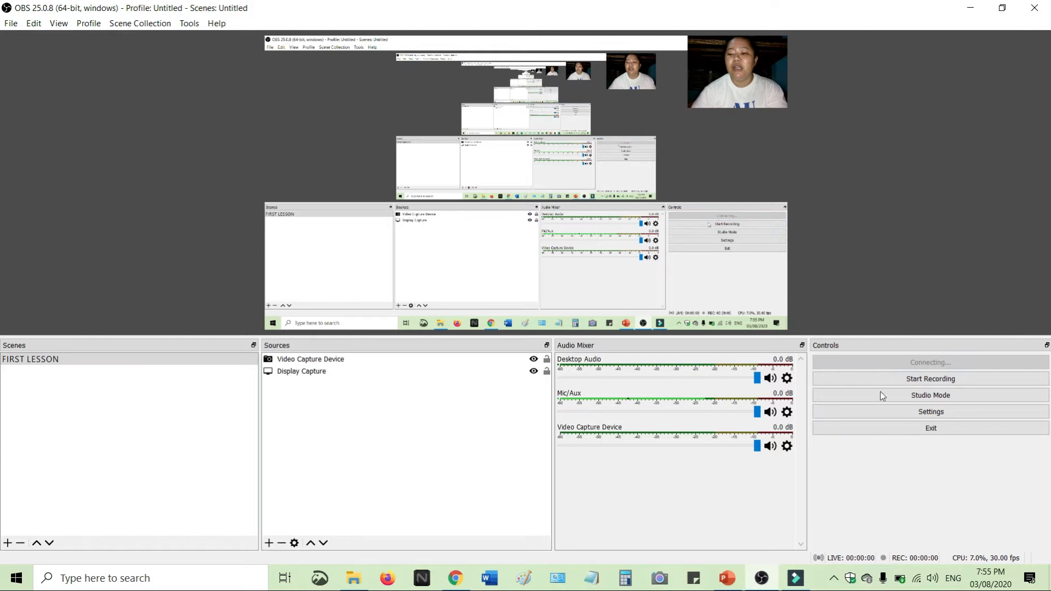
Check the Facebook live preview in Chrome, and switch to PowerPoint to preview the slide show from the first slide
click(454, 579)
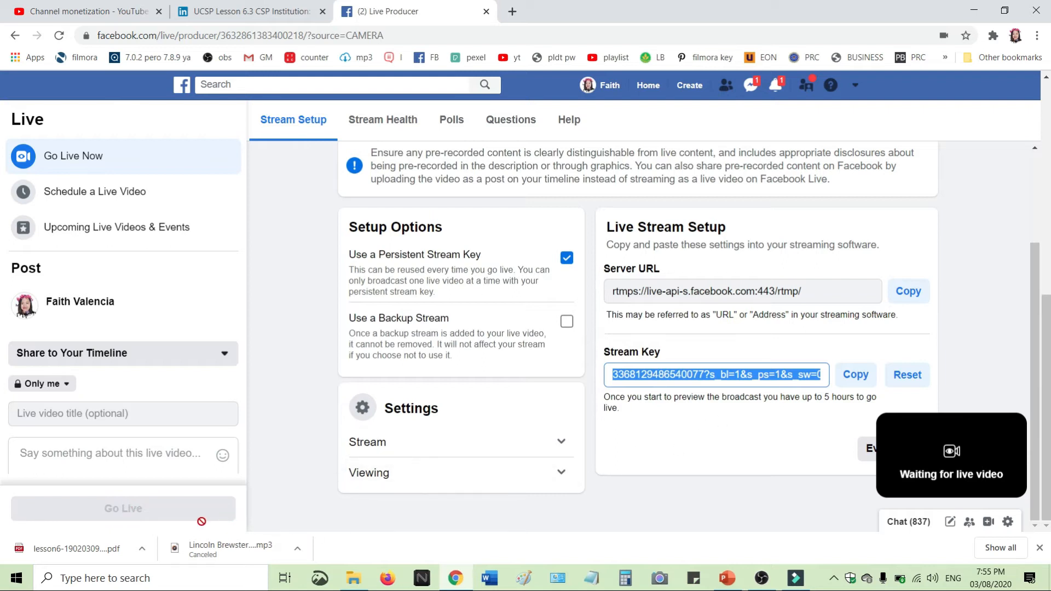
scroll(829, 406, up, 2)
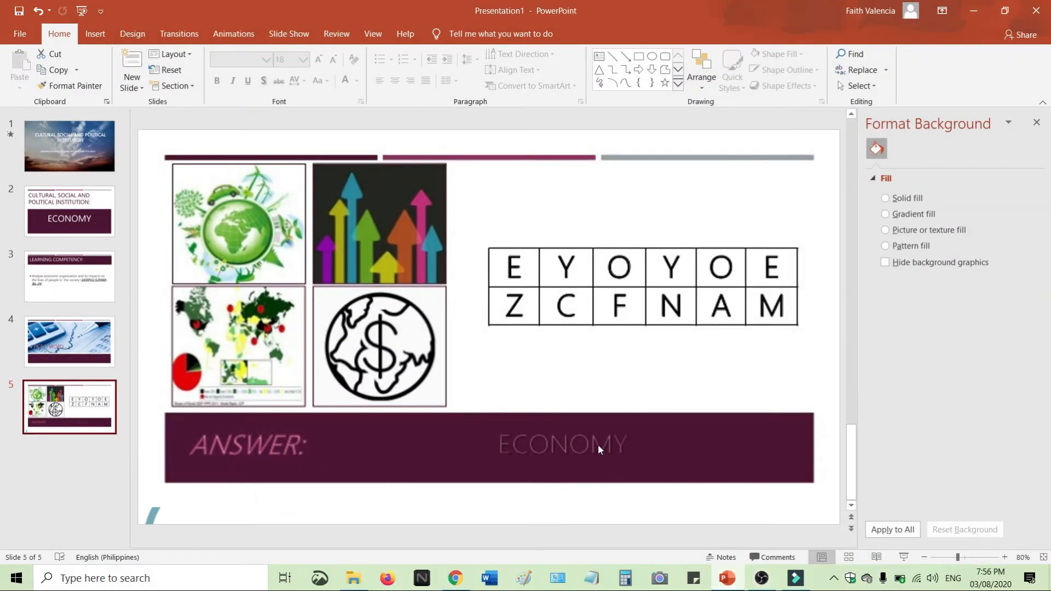
click(87, 149)
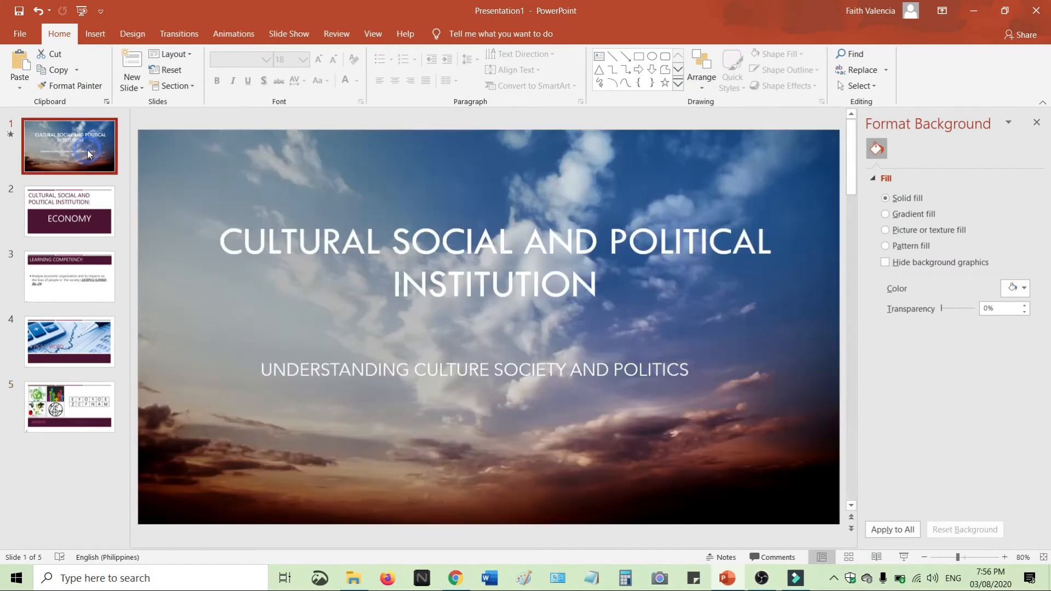
click(904, 557)
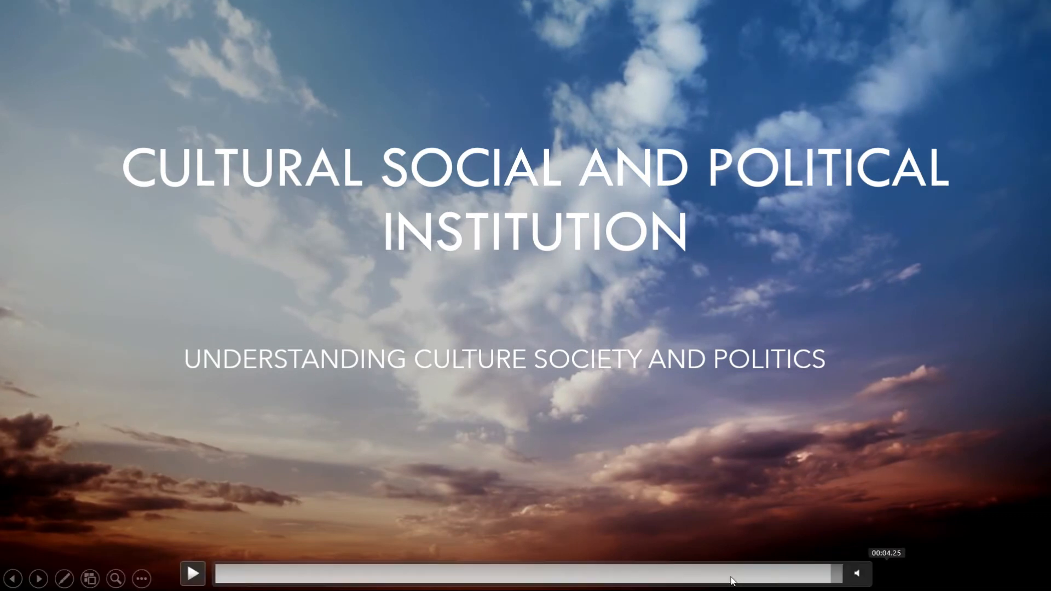
key(Escape)
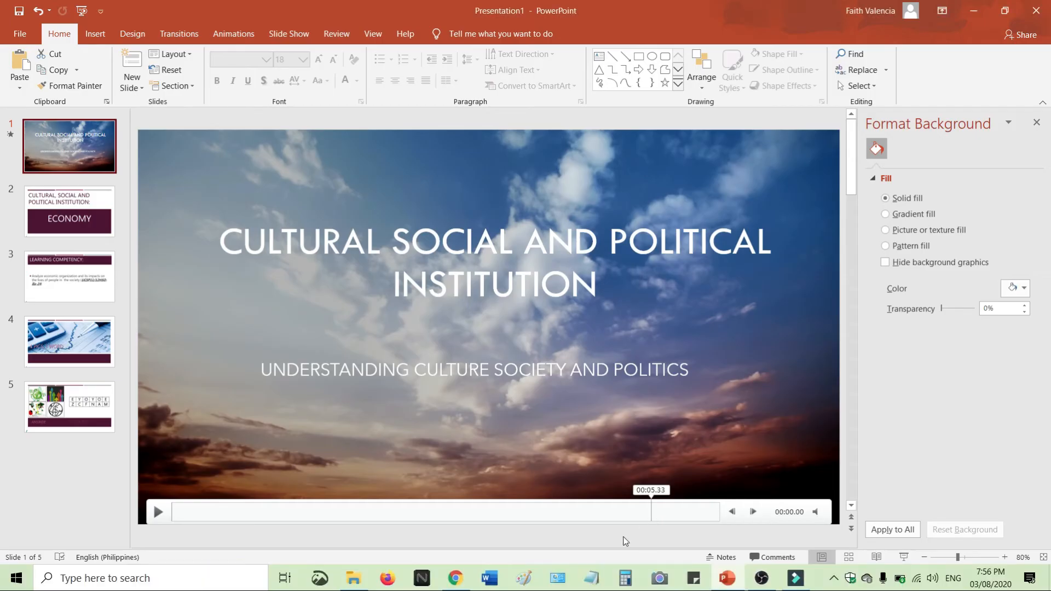
Switch to Chrome, play the incoming stream preview, and go live on Facebook without adding a title
click(450, 588)
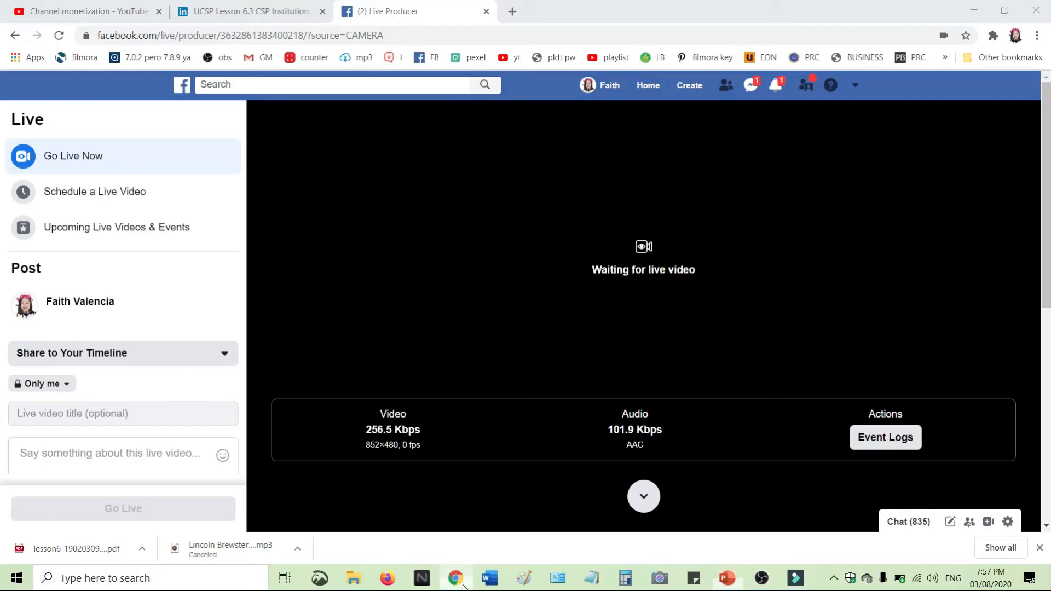
click(618, 270)
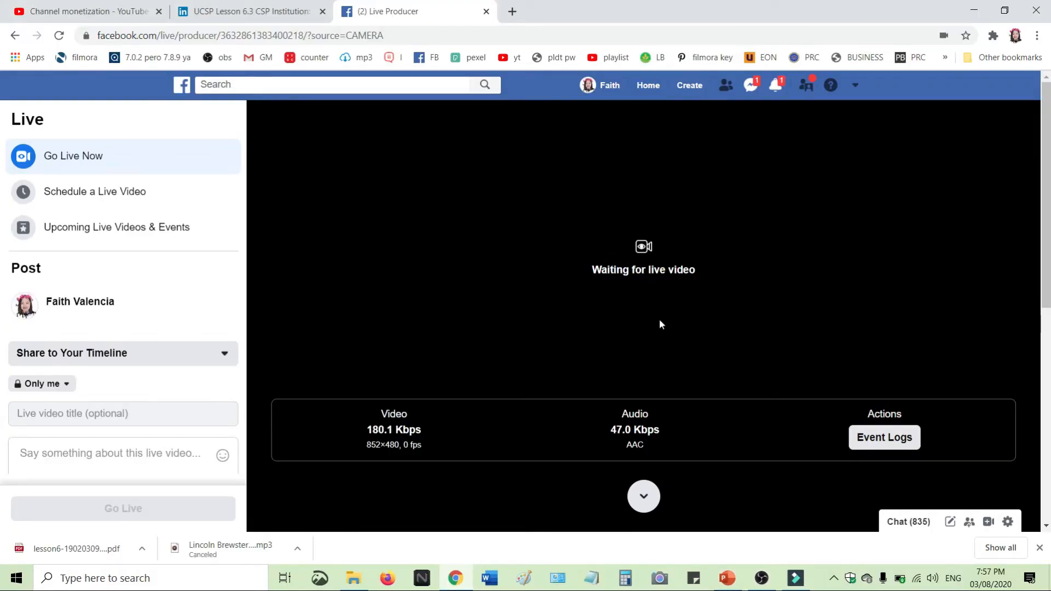
click(804, 586)
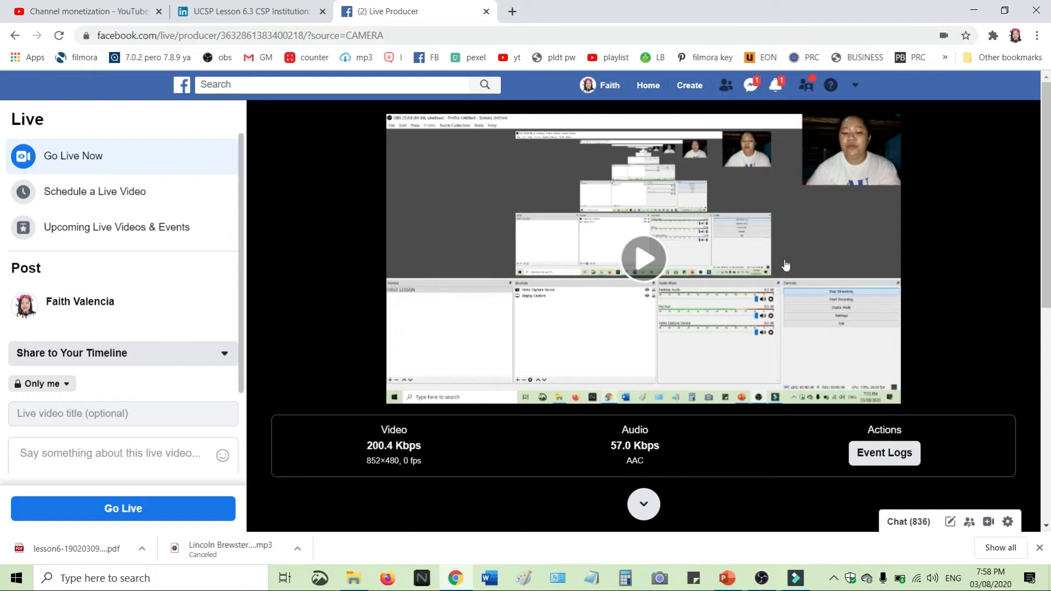
click(644, 260)
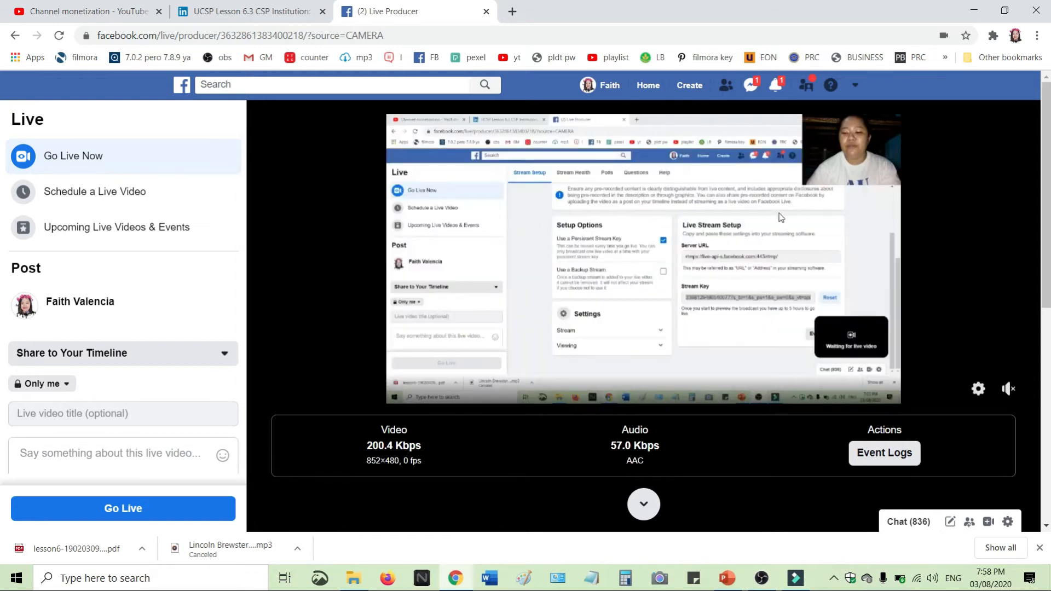
click(149, 515)
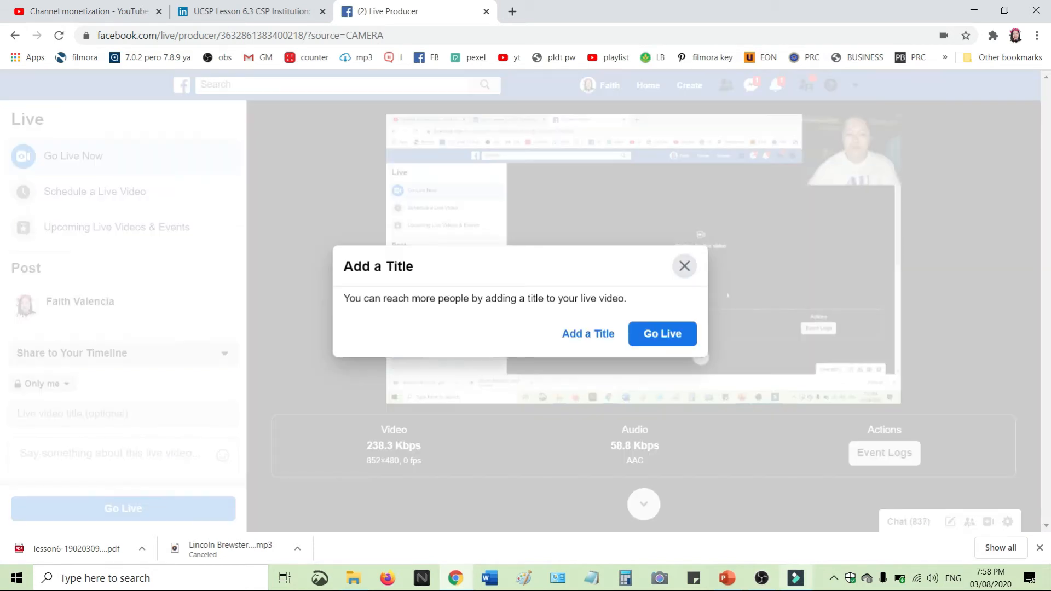
click(680, 333)
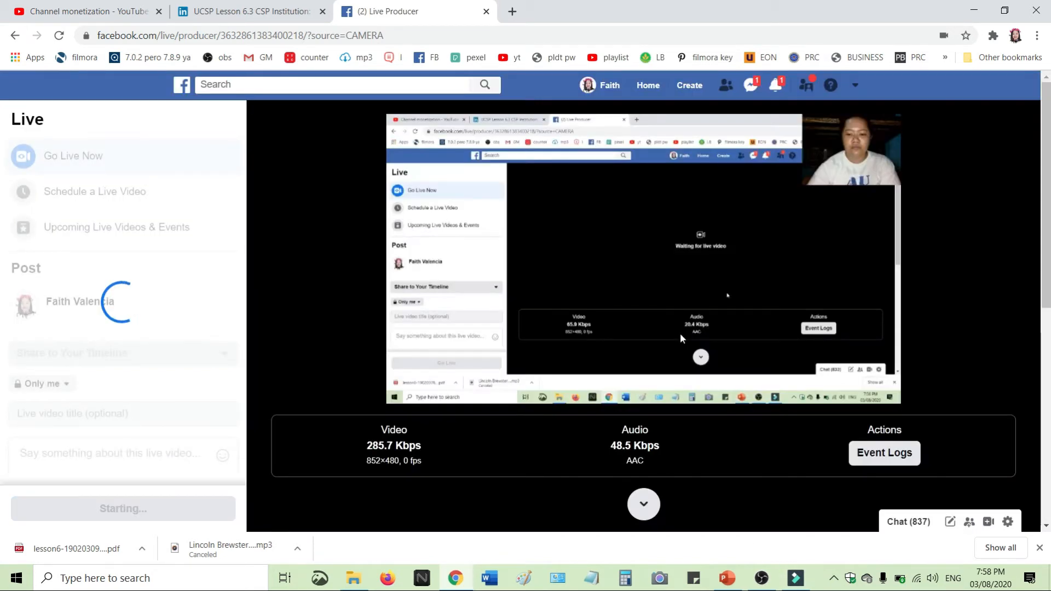
Switch to PowerPoint and present the lesson as a slide show from the first slide
click(732, 579)
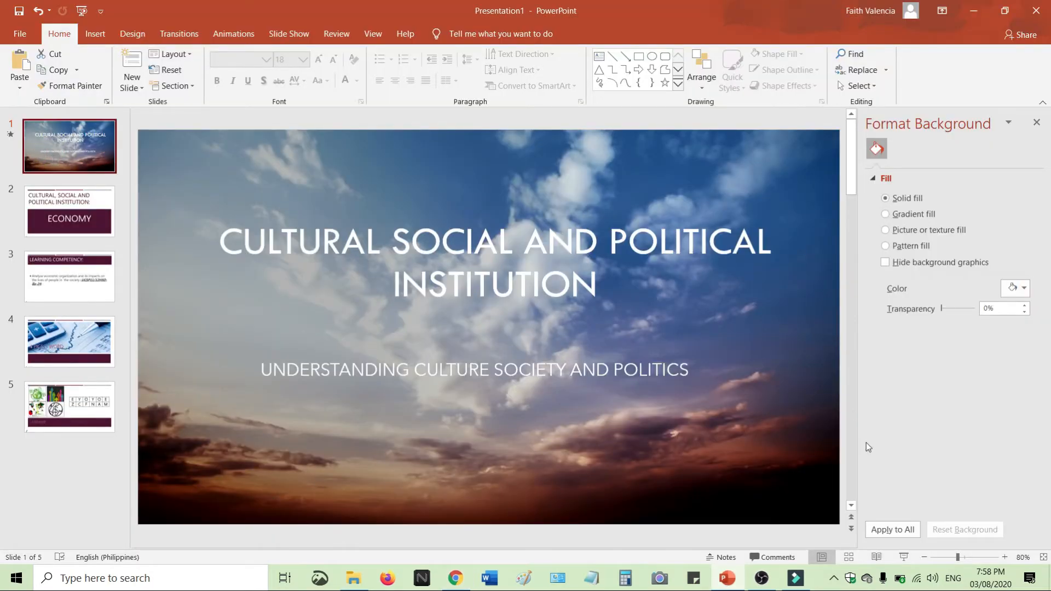
click(906, 556)
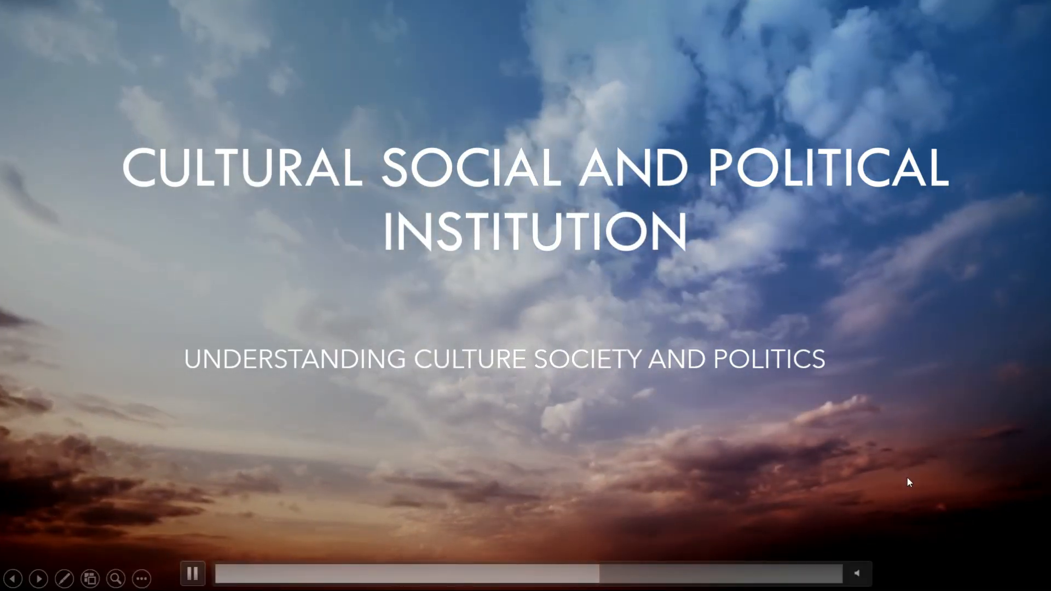
click(908, 478)
key(Escape)
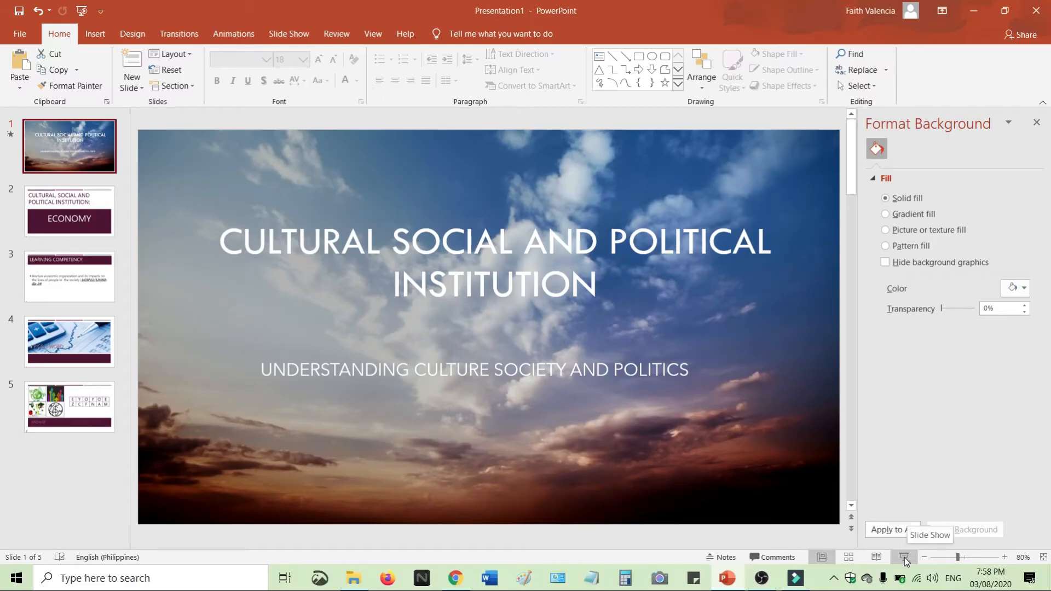
click(902, 557)
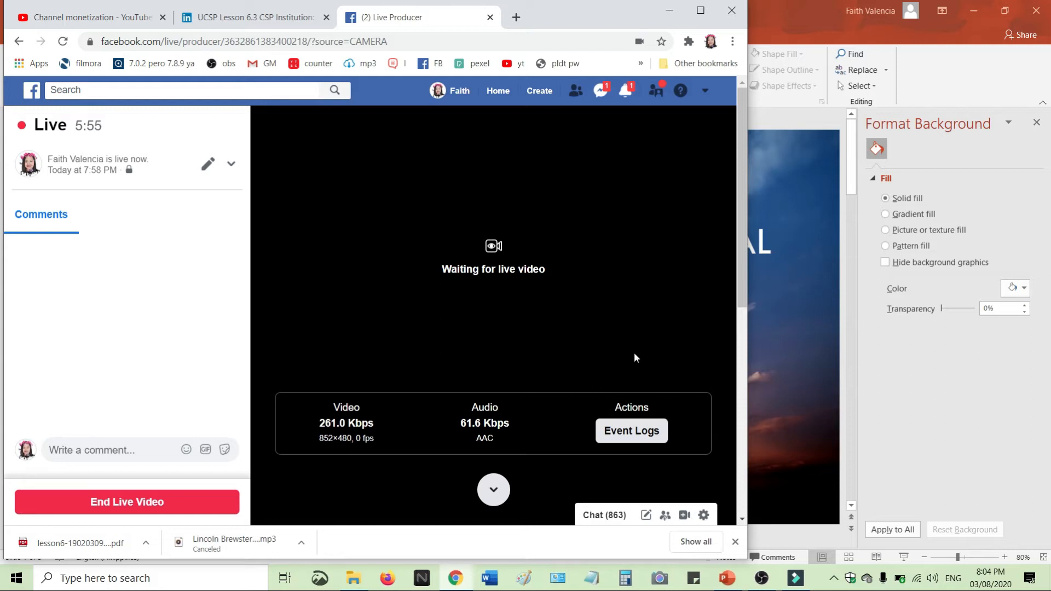
End the live video on Facebook, and switch to OBS to stop streaming
click(186, 510)
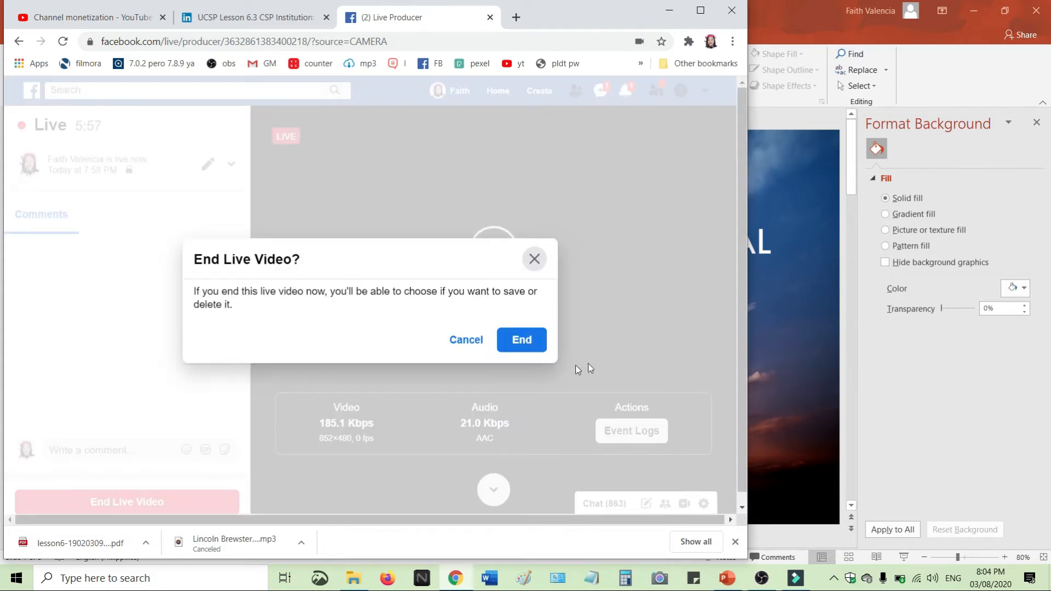
click(521, 340)
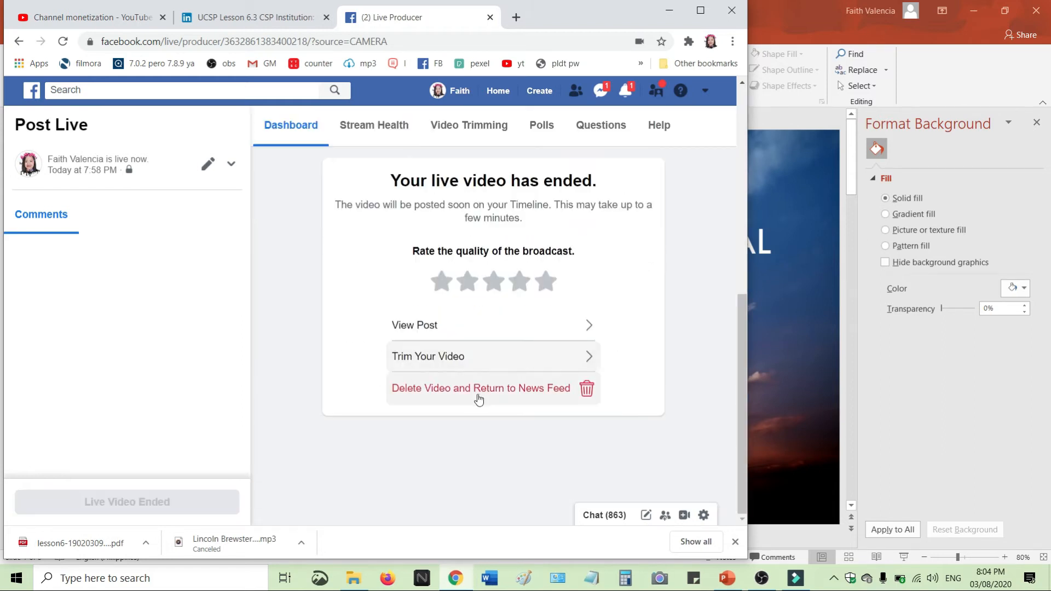
click(672, 12)
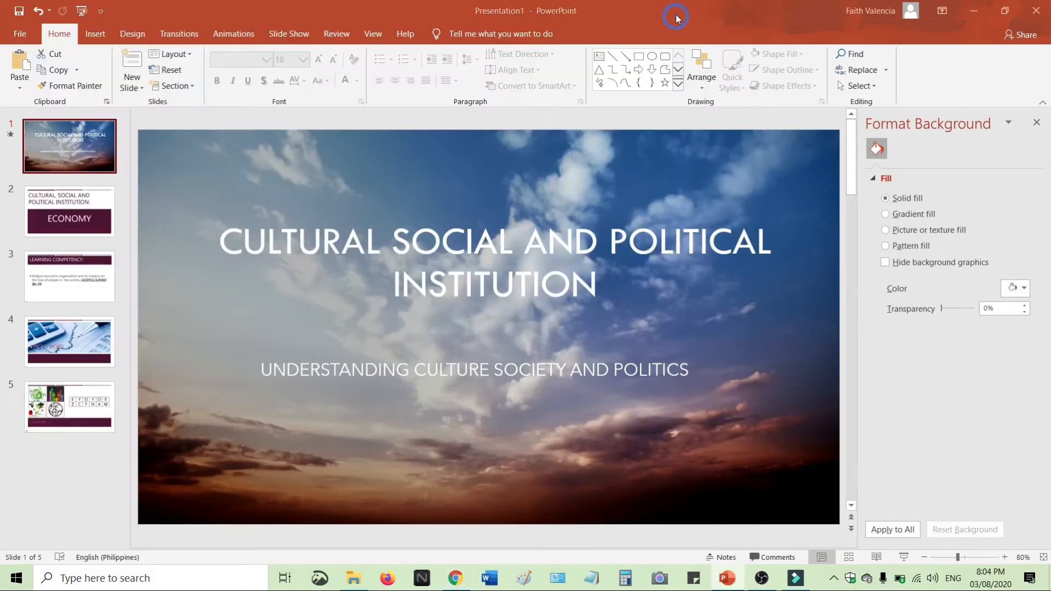
click(762, 577)
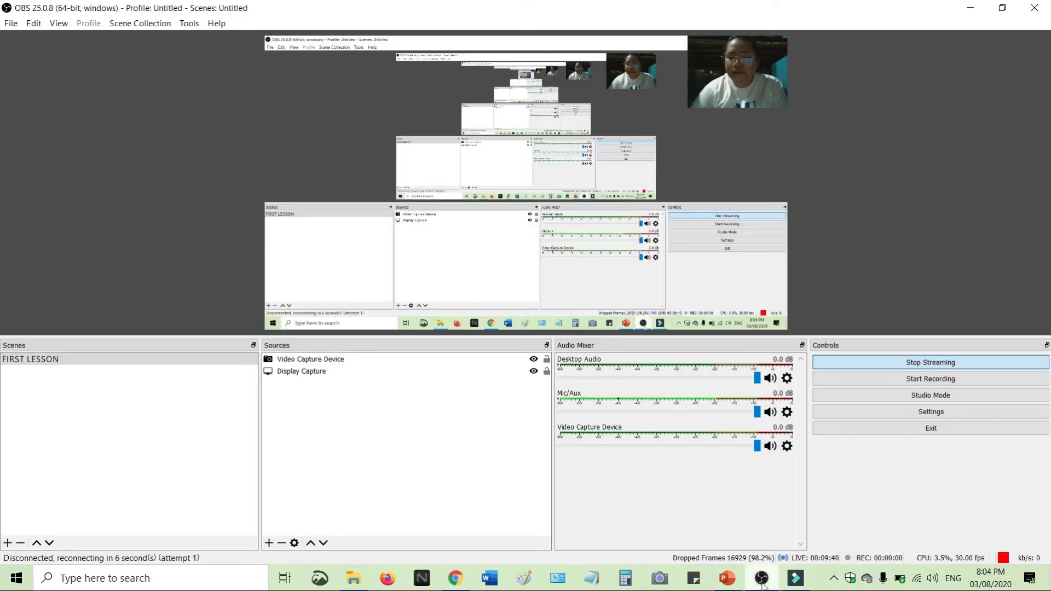
click(873, 362)
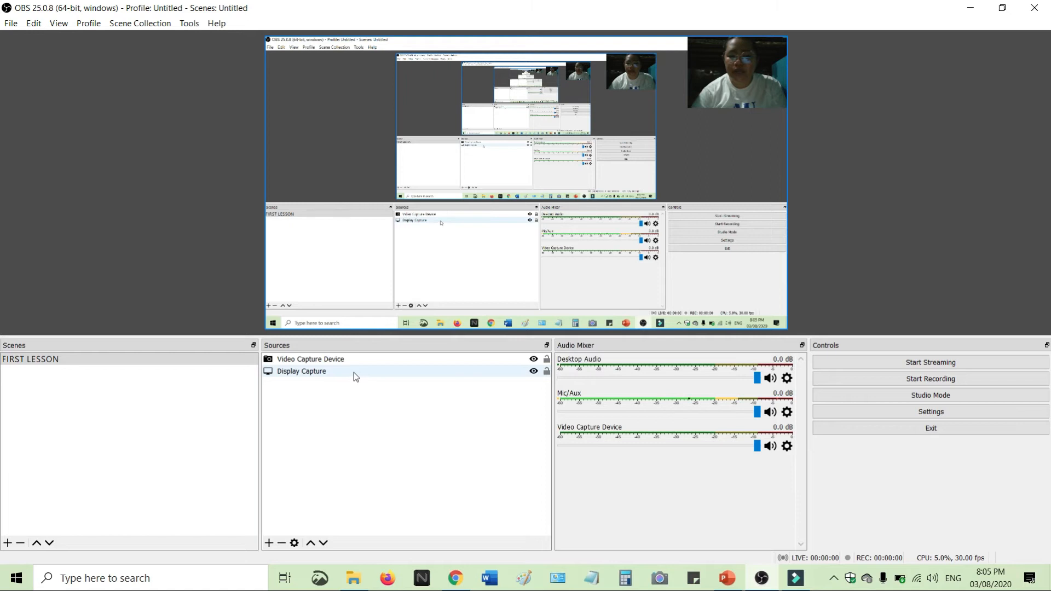
Select the Display Capture source and start recording the FIRST LESSON scene
click(327, 374)
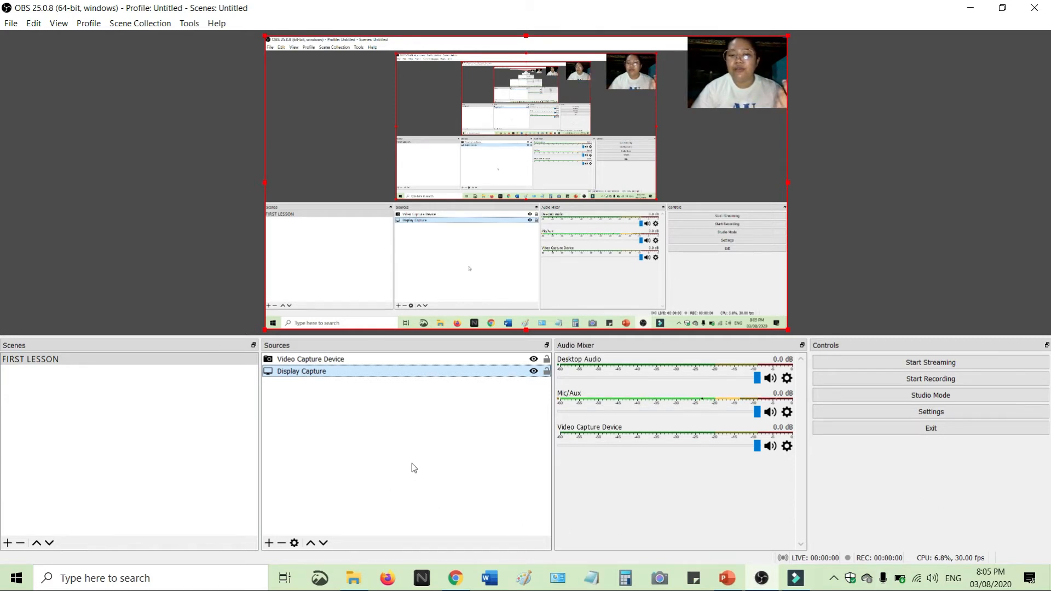
click(957, 380)
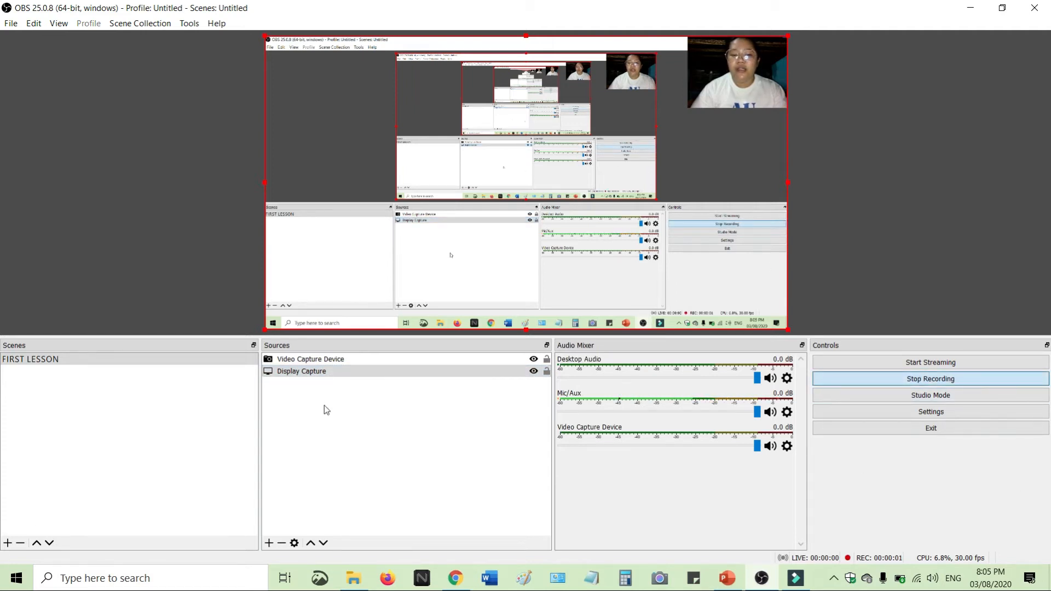
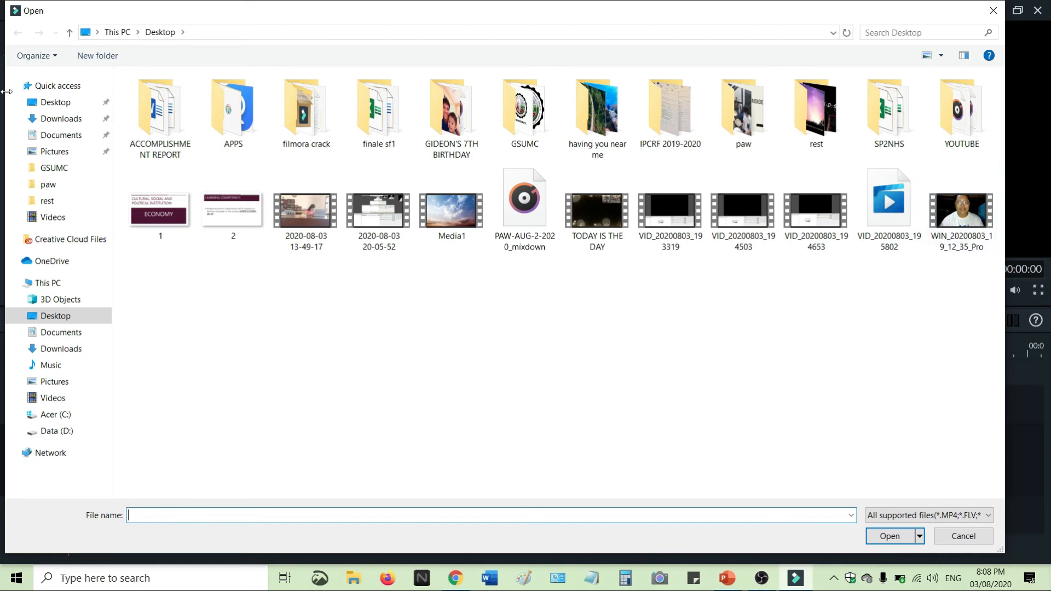
click(382, 227)
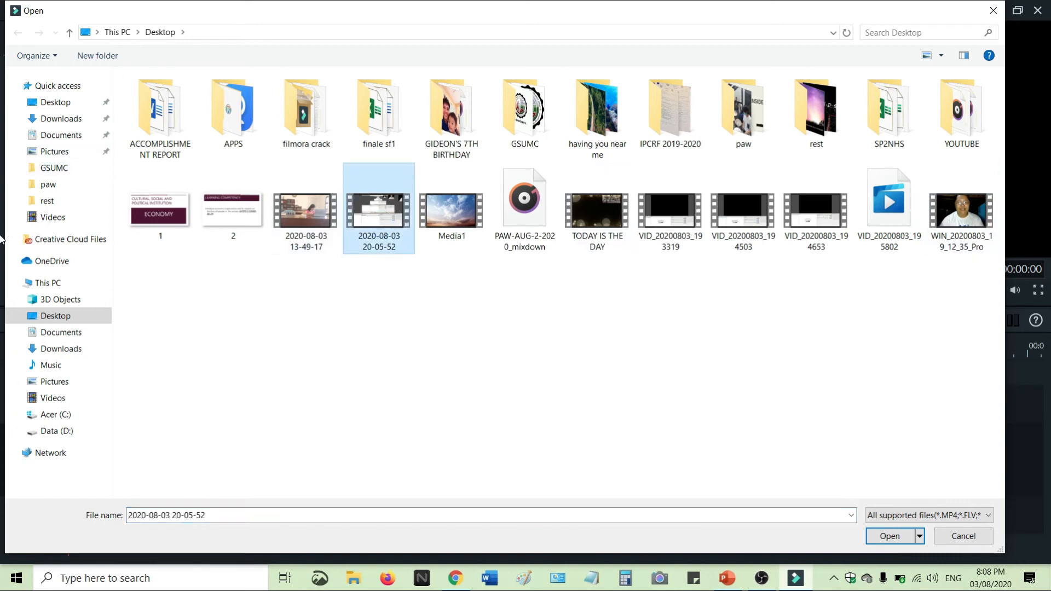
click(890, 536)
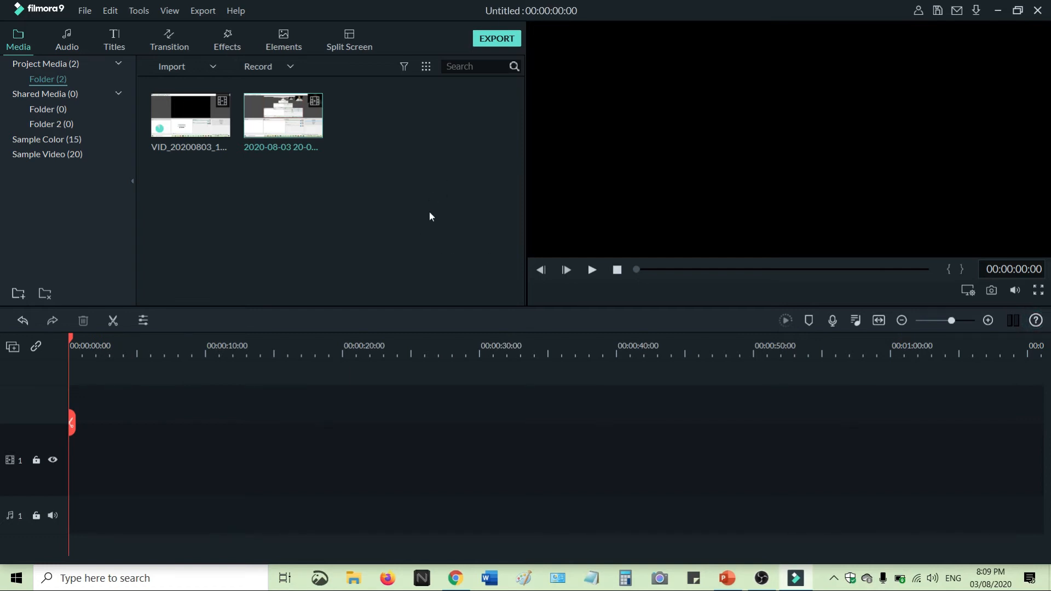
mouse_move(302, 126)
click(283, 116)
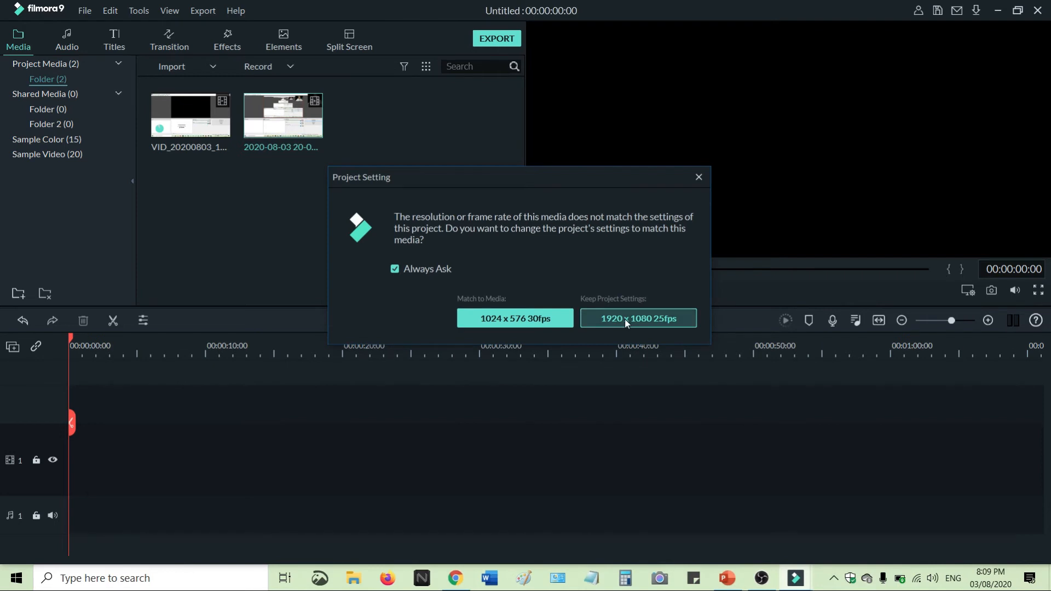
click(624, 318)
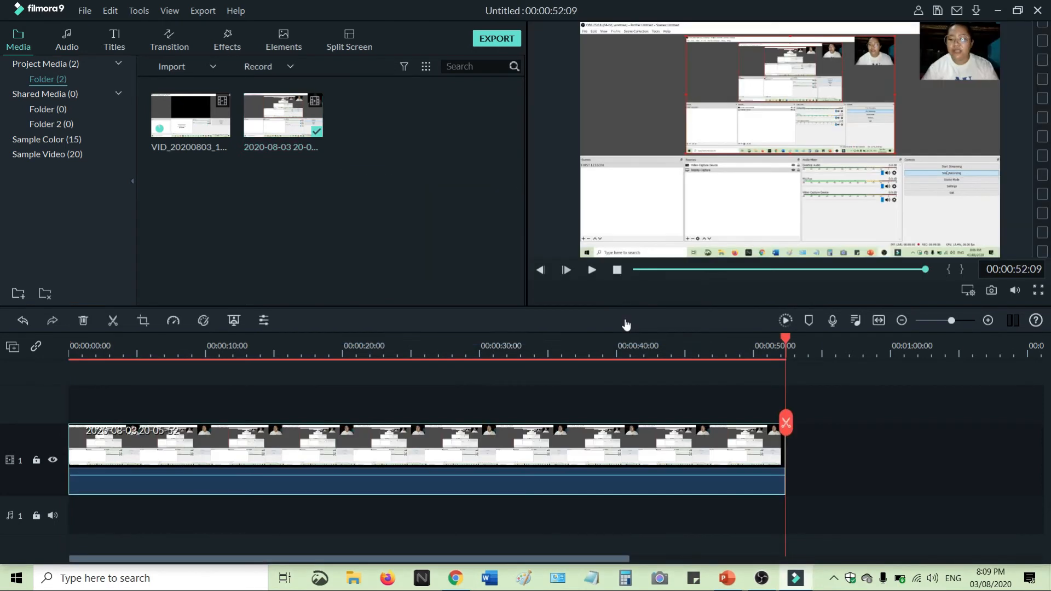
Split the recording on the timeline at 00:00:31:08, where the full-screen slide show is displayed
drag(786, 342, 7, 344)
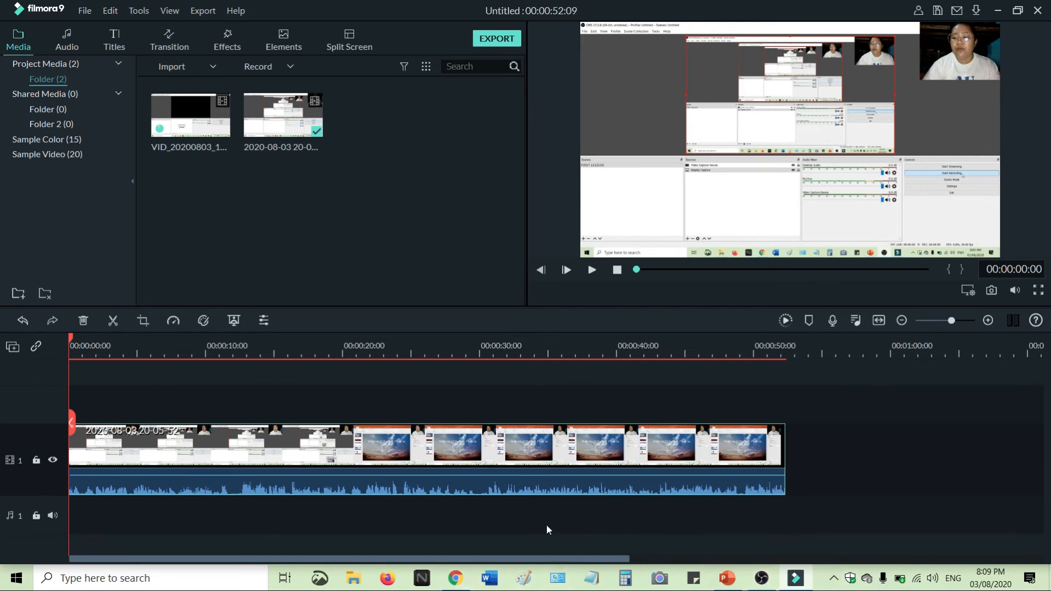
drag(104, 346, 497, 357)
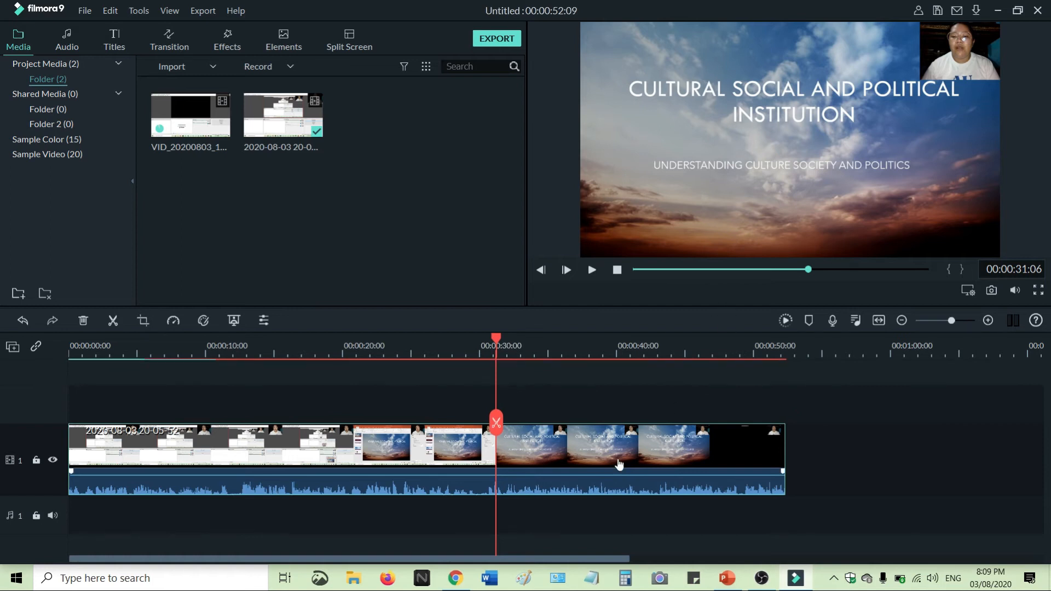
drag(497, 424, 497, 399)
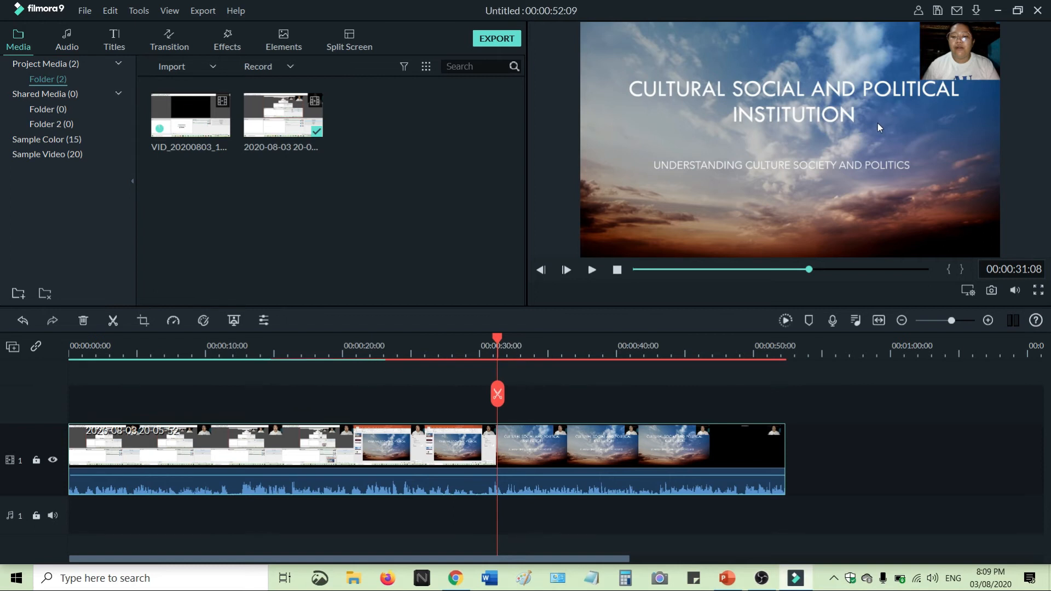
mouse_move(499, 340)
mouse_down()
mouse_move(510, 335)
mouse_move(497, 337)
mouse_up()
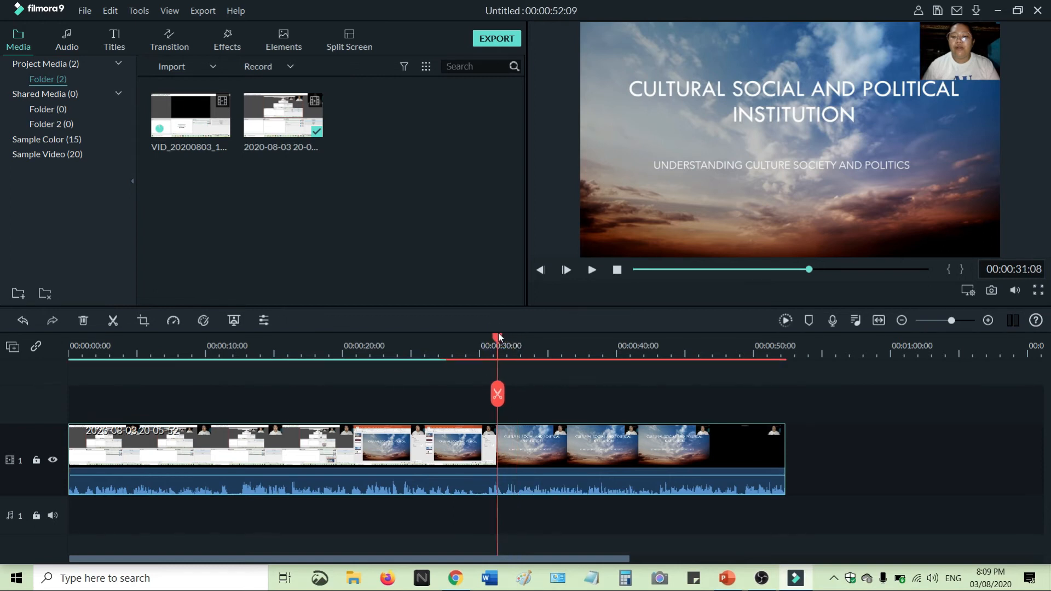
click(498, 402)
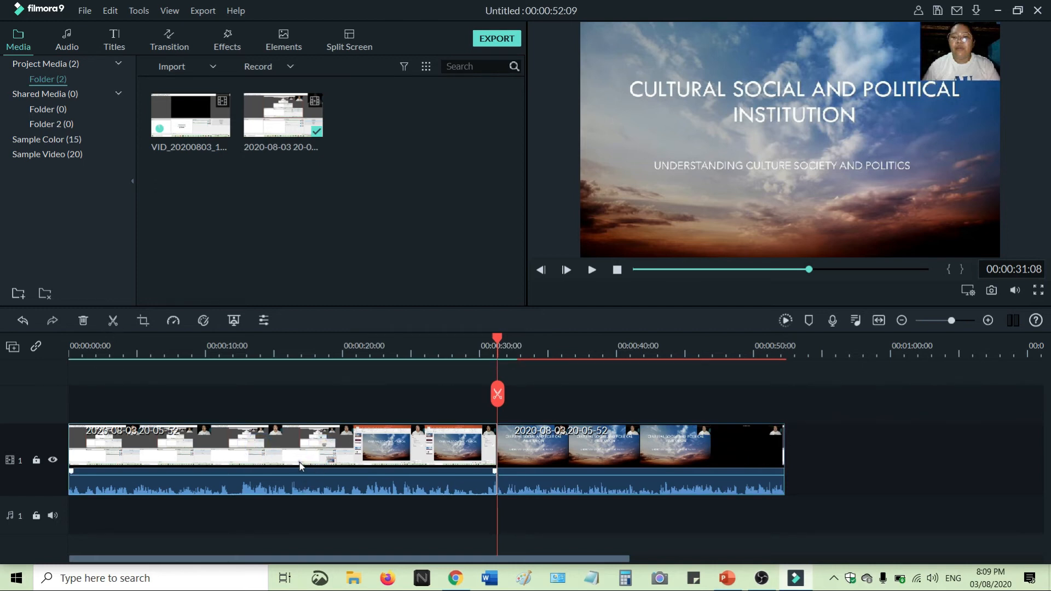
Delete the segment before the split, and cut off the black ending of the remaining clip at 00:00:15:15
click(83, 320)
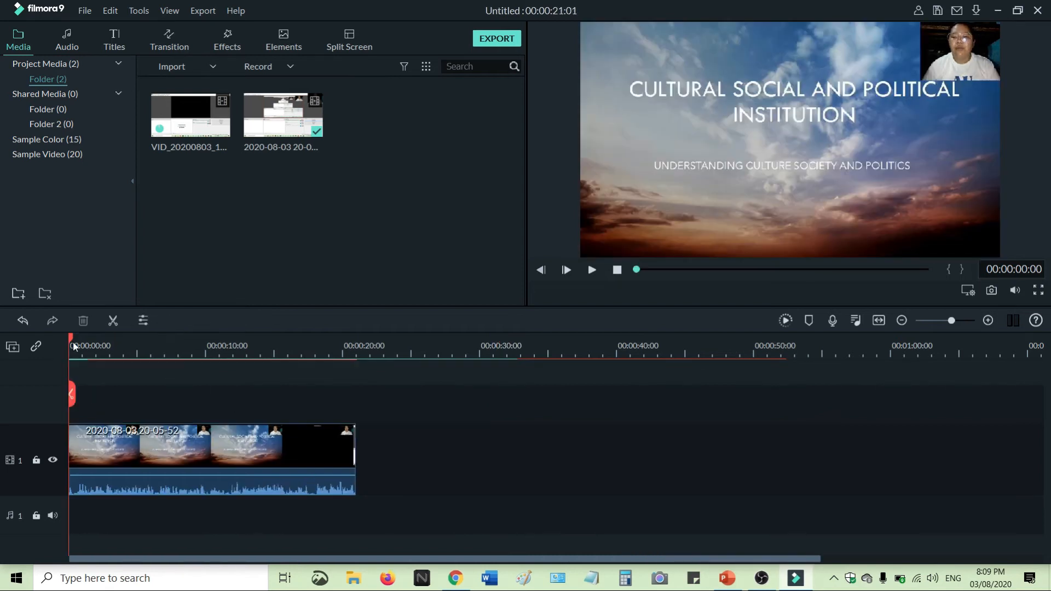
drag(74, 346, 282, 364)
click(303, 442)
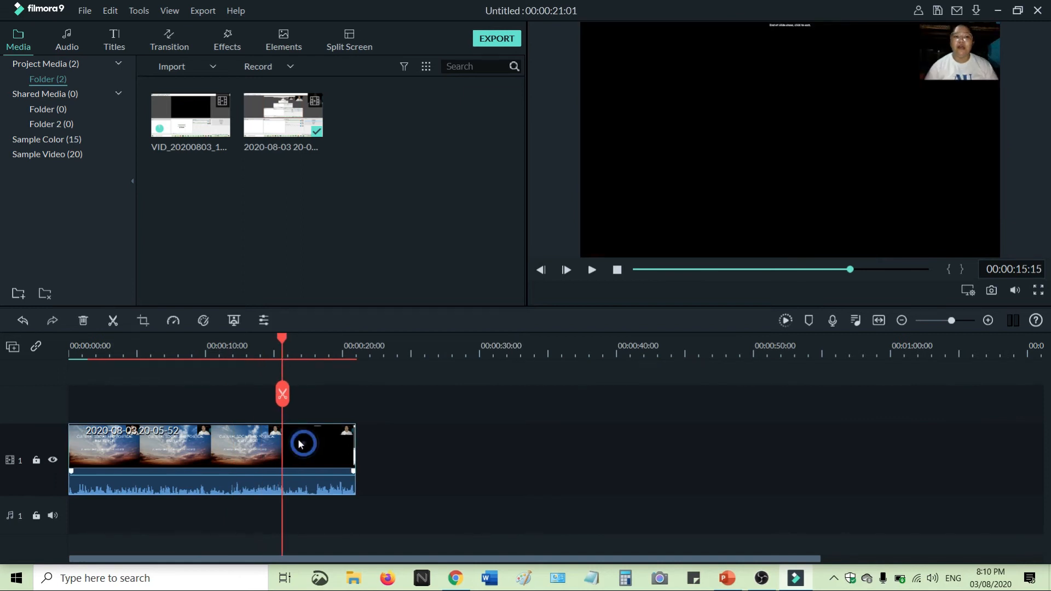
click(282, 397)
click(303, 448)
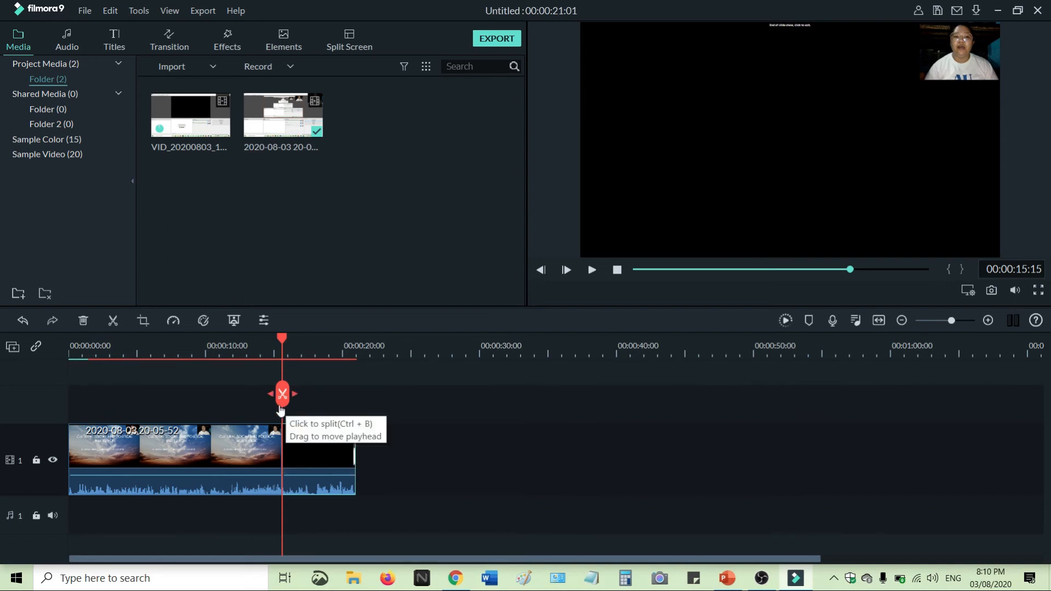
click(310, 445)
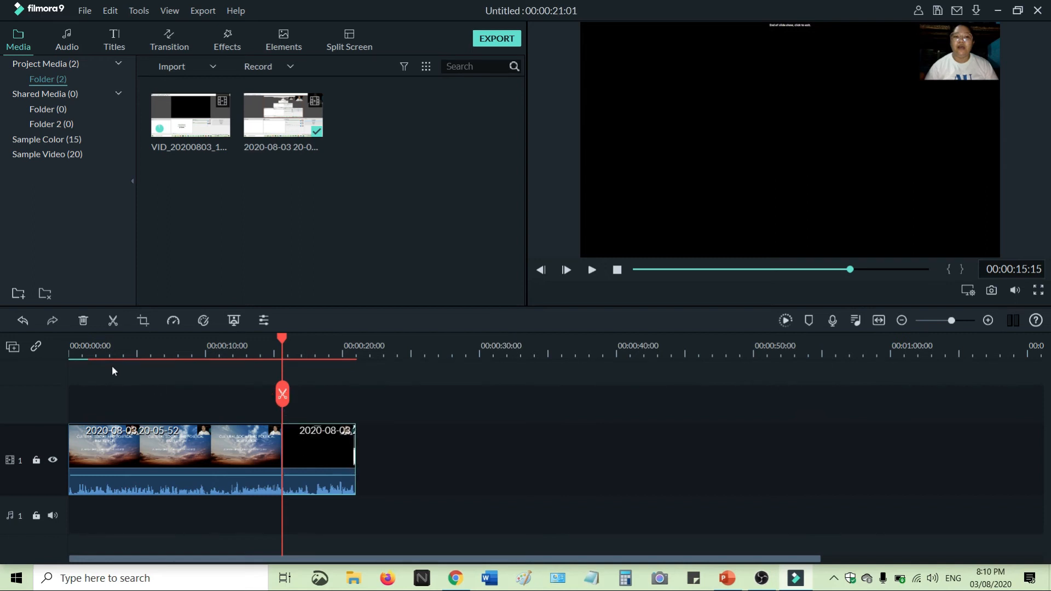
click(85, 321)
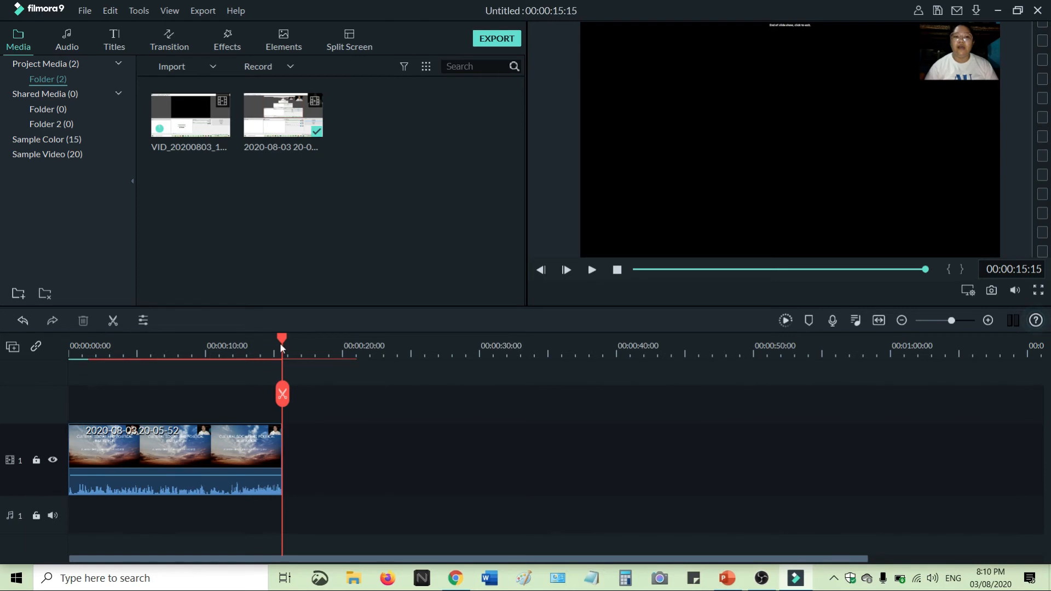
Play back the trimmed clip from partway through to check its ending
drag(282, 338, 166, 342)
click(592, 271)
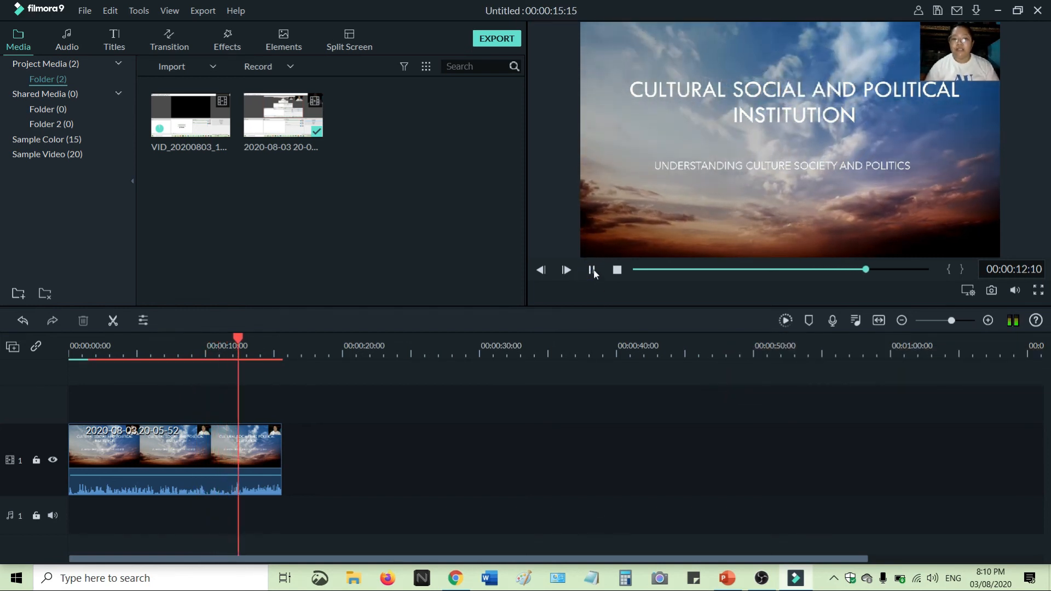
click(592, 270)
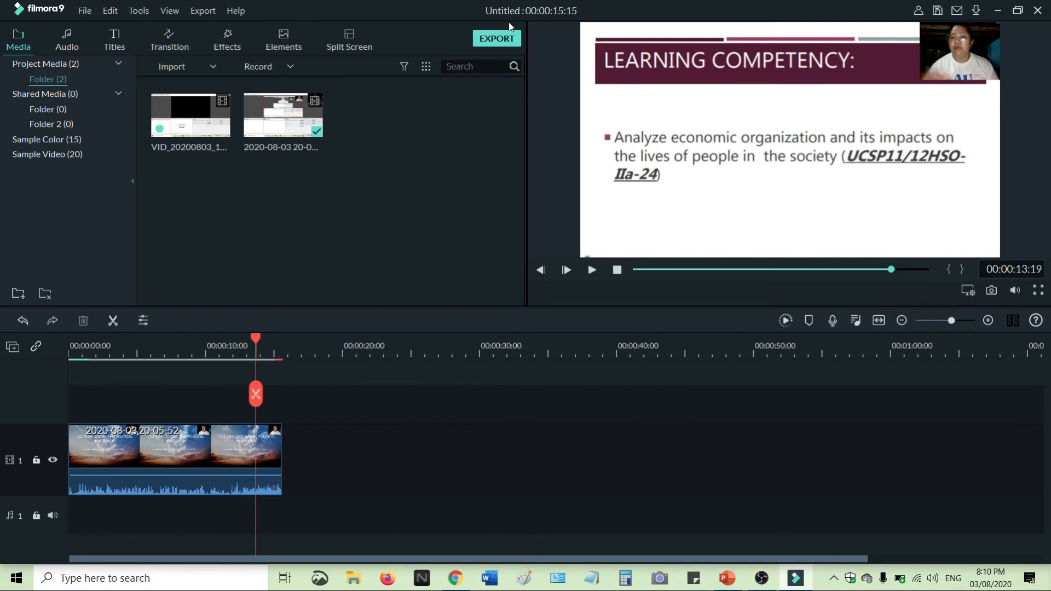
Export the trimmed video to the Desktop as an MP4 named FIRST LESSON, and close the export dialogs
click(505, 41)
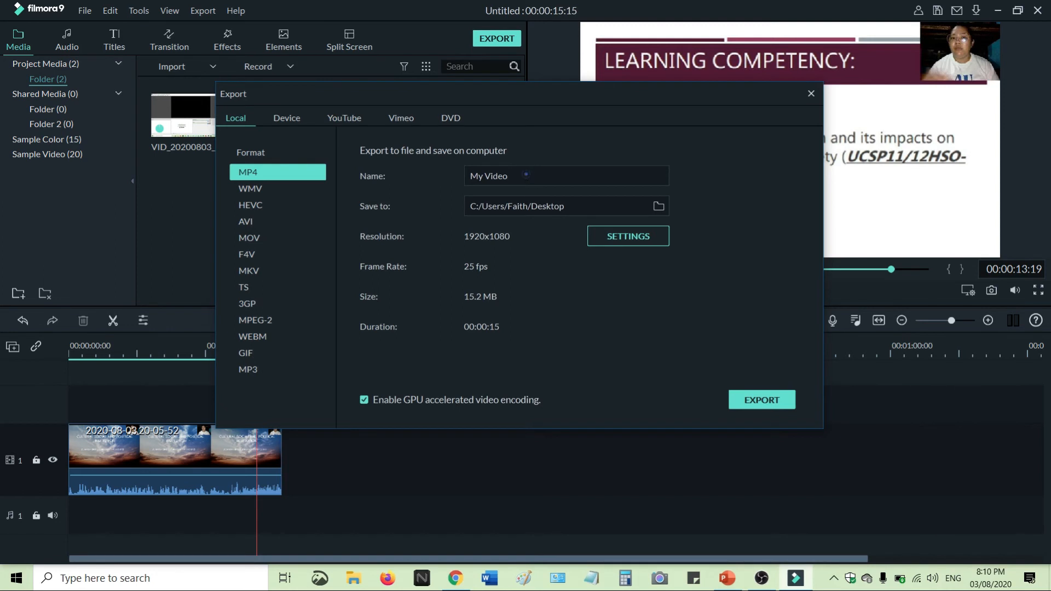
text(FIRST LESSON)
click(758, 399)
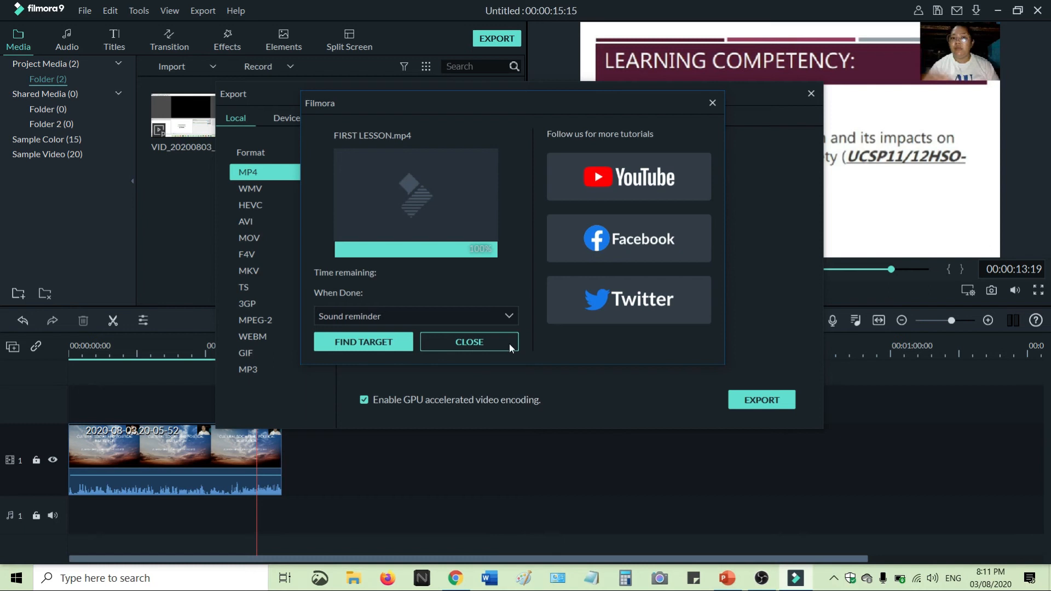
click(498, 342)
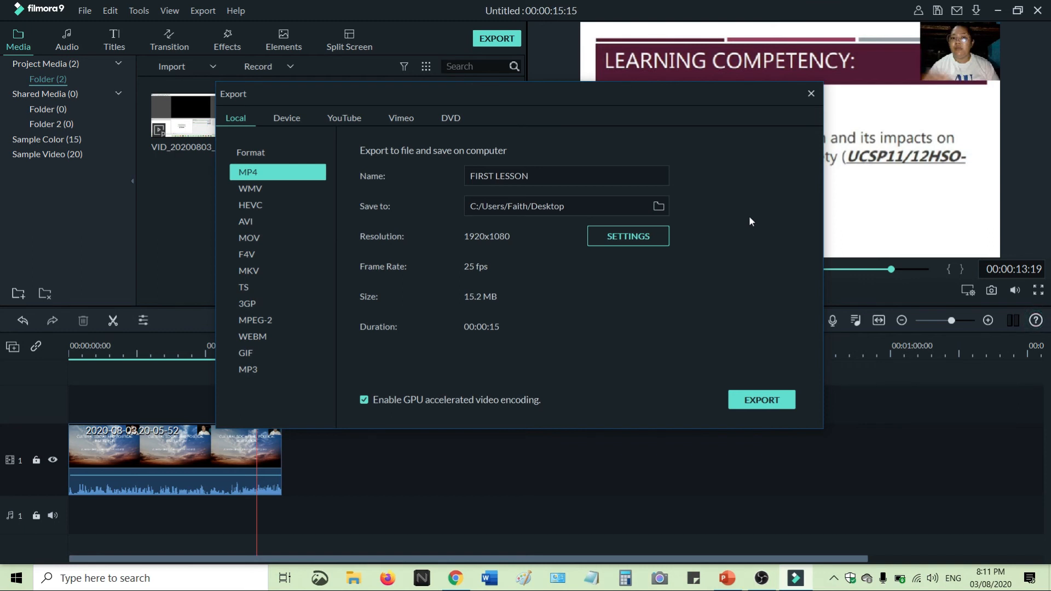
click(812, 93)
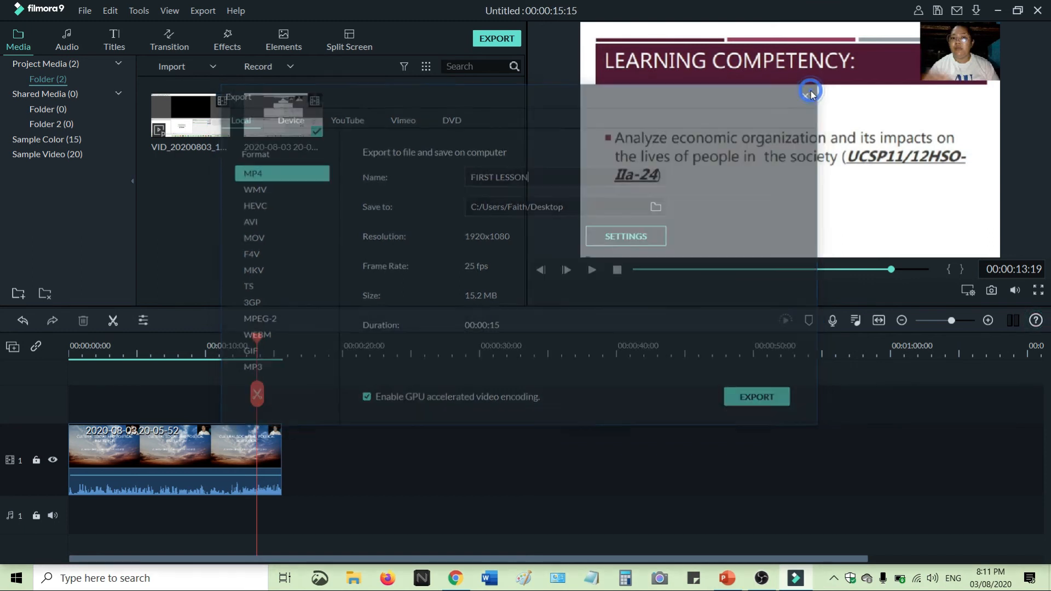
Minimize Filmora and move the FIRST LESSON video file to an empty area of the desktop
click(998, 13)
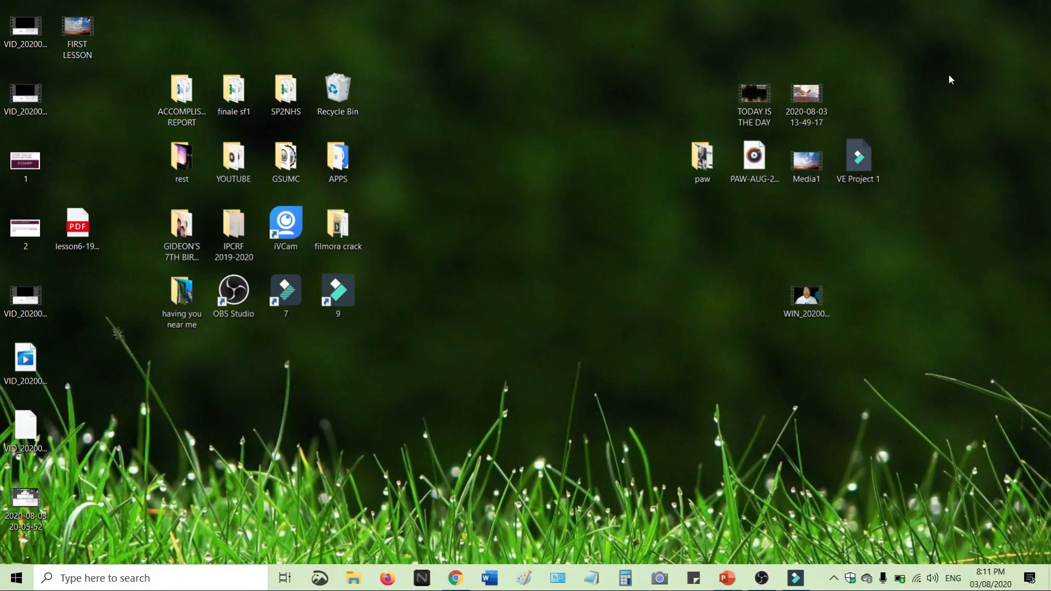
drag(77, 27, 442, 228)
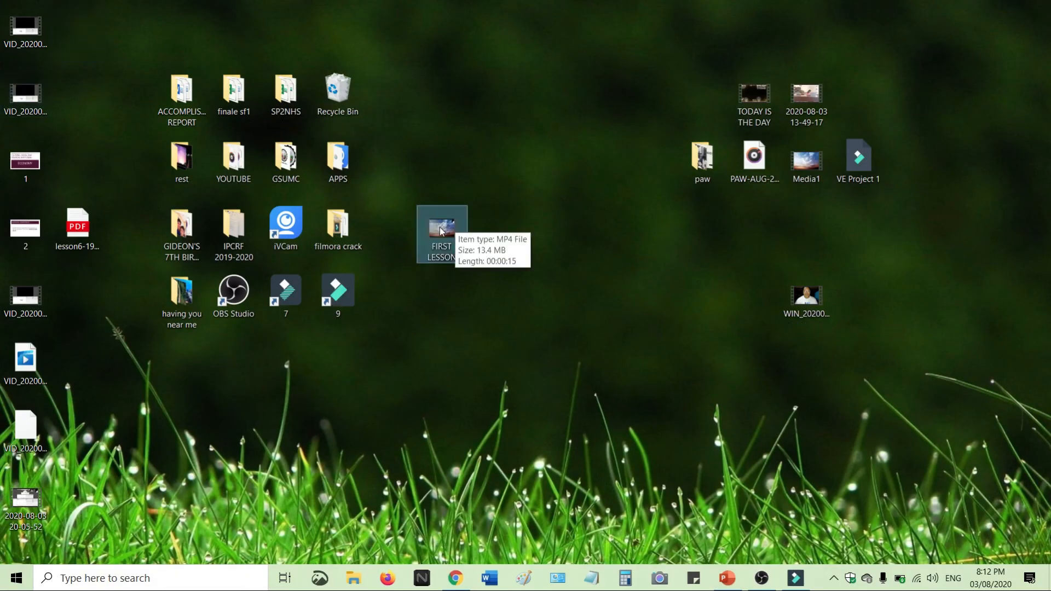
click(758, 555)
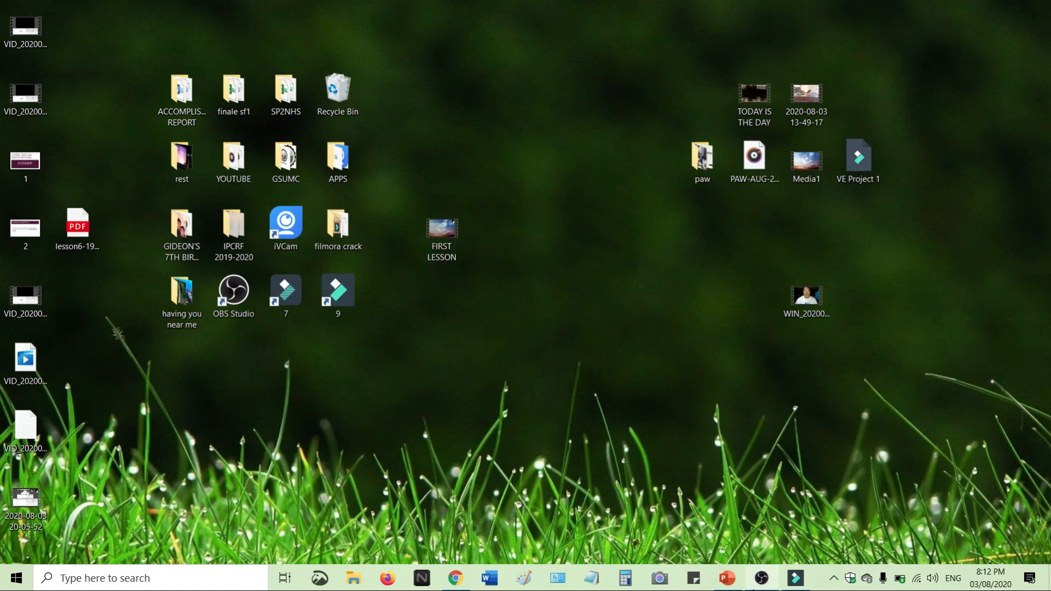
Switch to OBS and remove the Display Capture and Video Capture Device sources from the FIRST LESSON scene
click(759, 585)
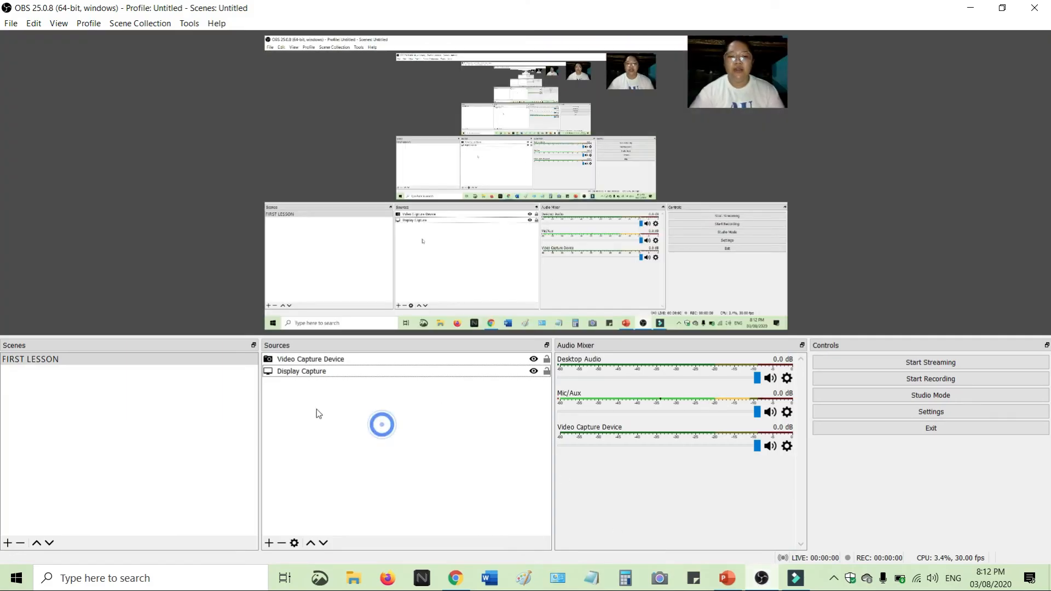
click(318, 373)
right_click(318, 373)
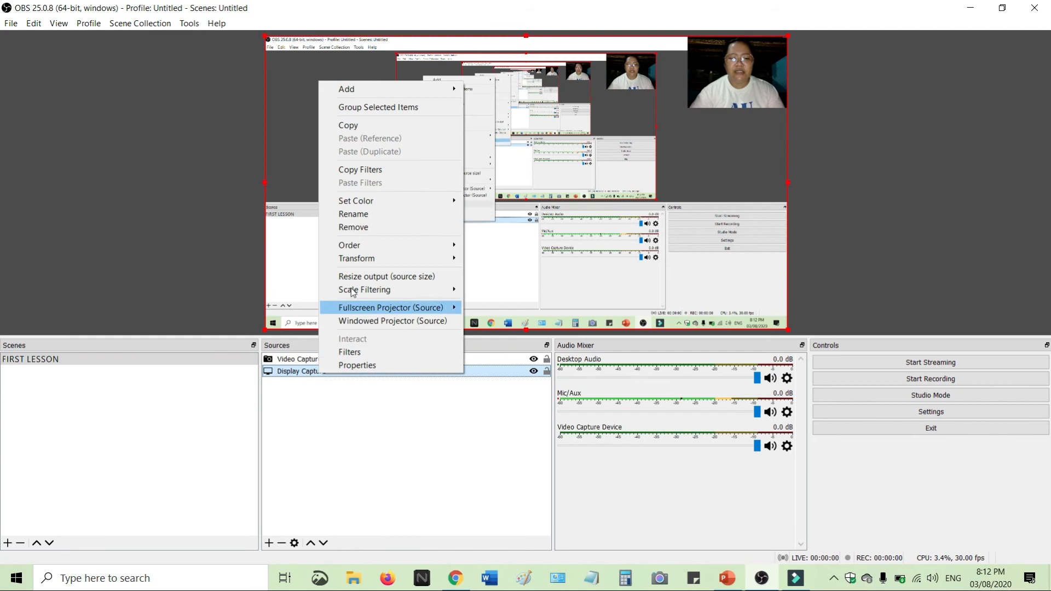
click(353, 227)
click(554, 305)
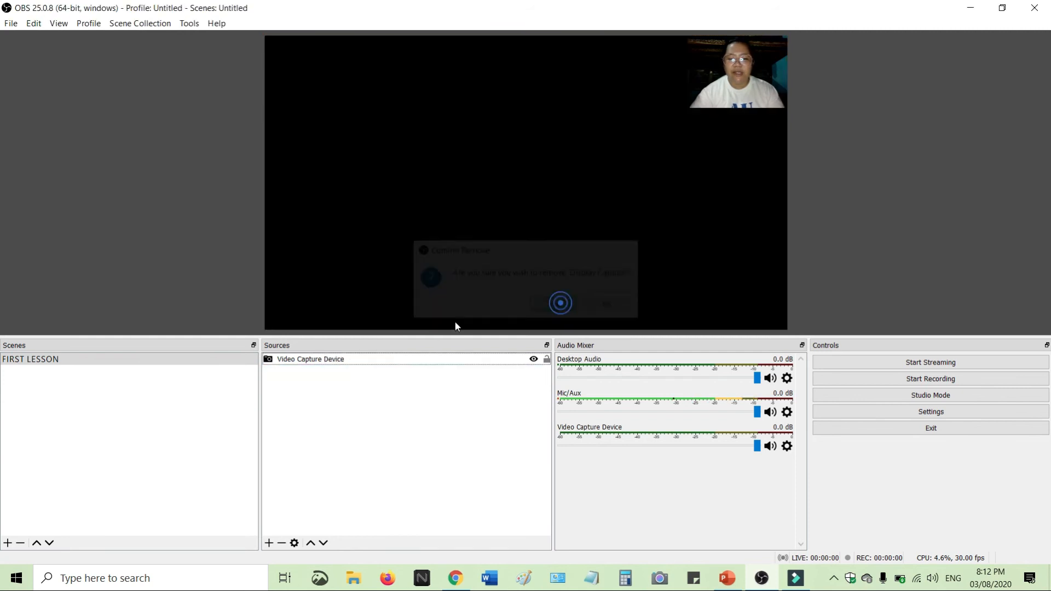
click(354, 360)
right_click(354, 360)
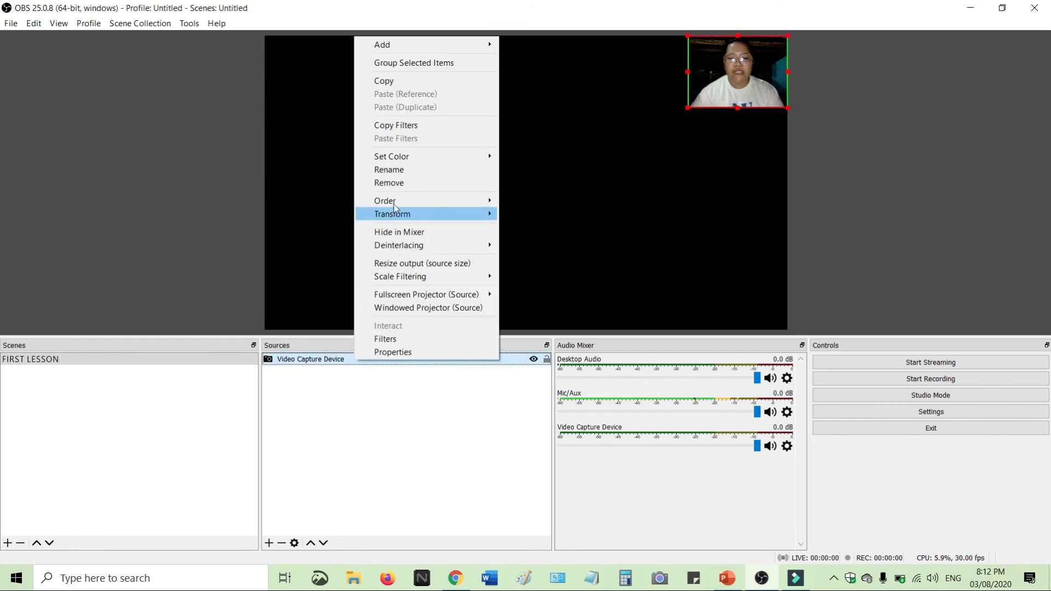
click(395, 185)
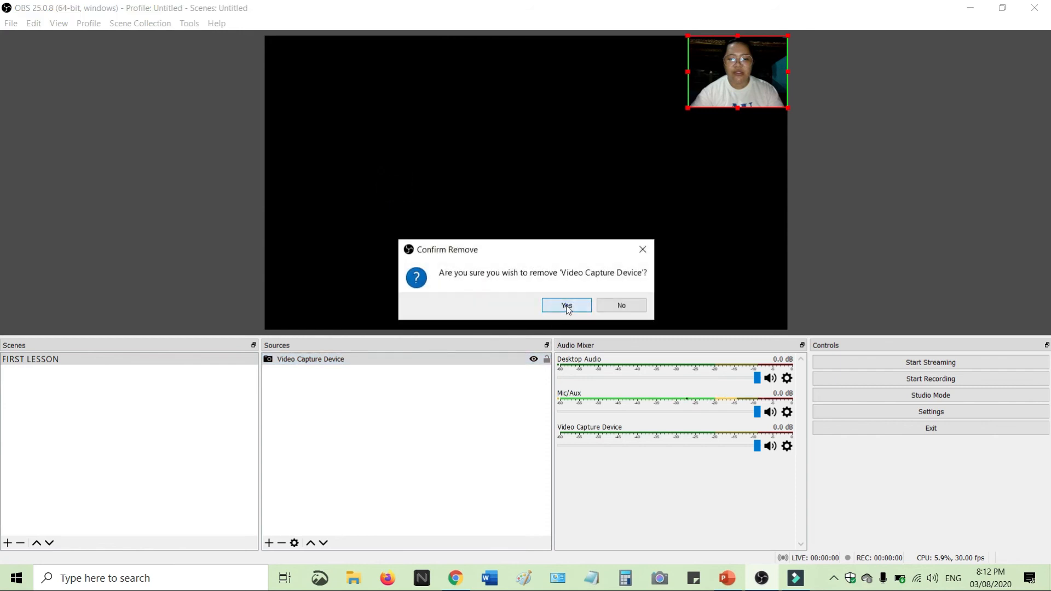
click(566, 307)
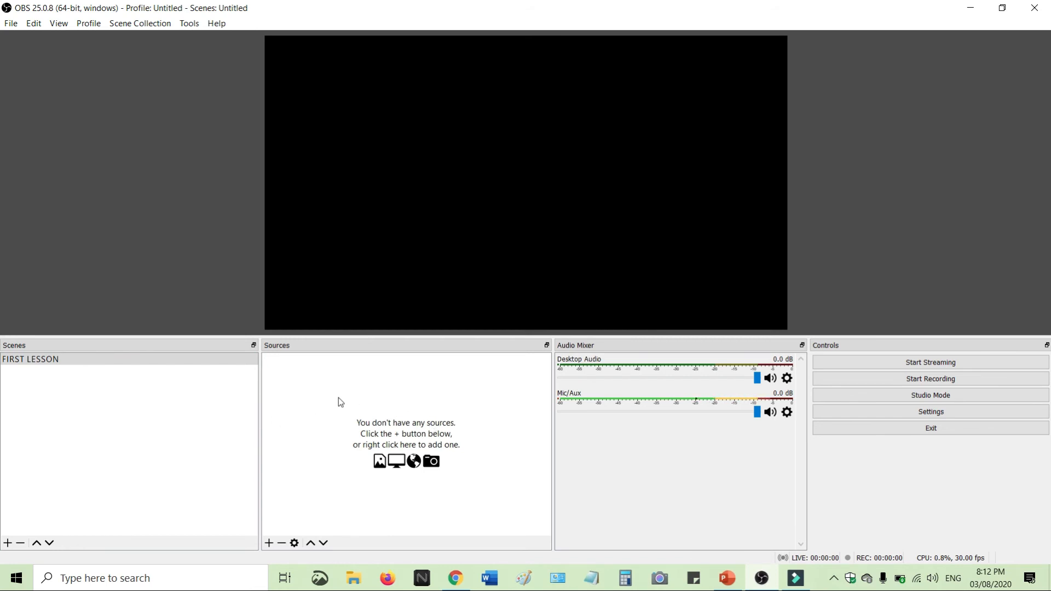
Add a Media Source to the FIRST LESSON scene, using the FIRST LESSON video from the Desktop as its local file
click(269, 543)
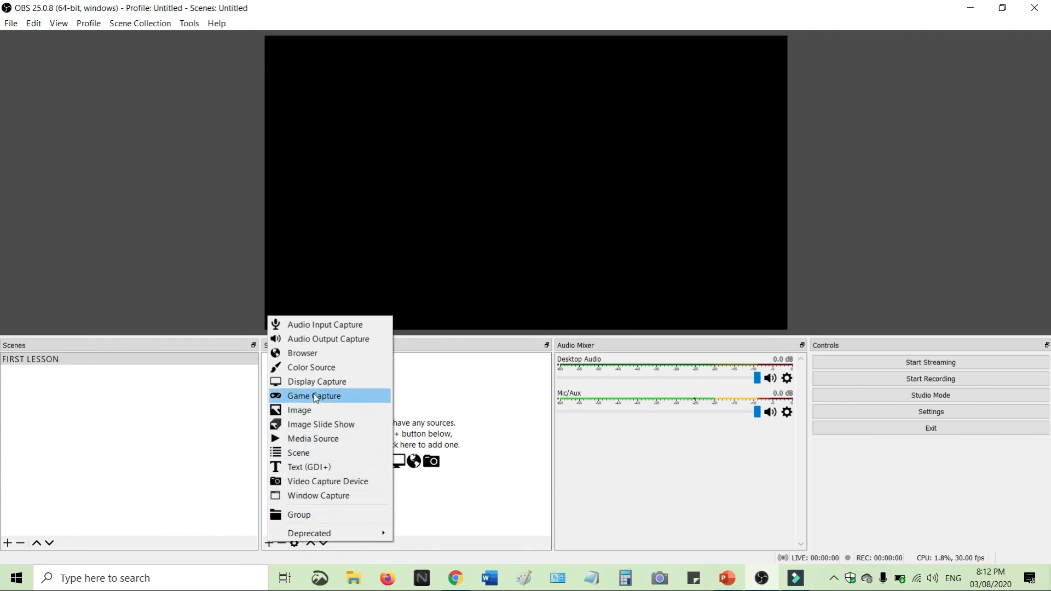
click(309, 439)
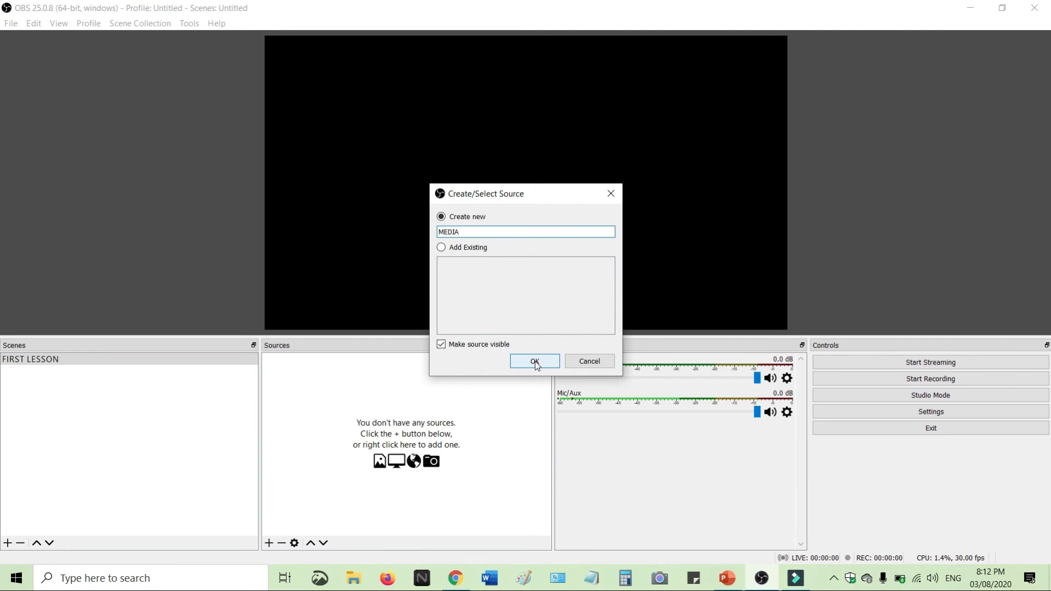
click(535, 361)
click(669, 347)
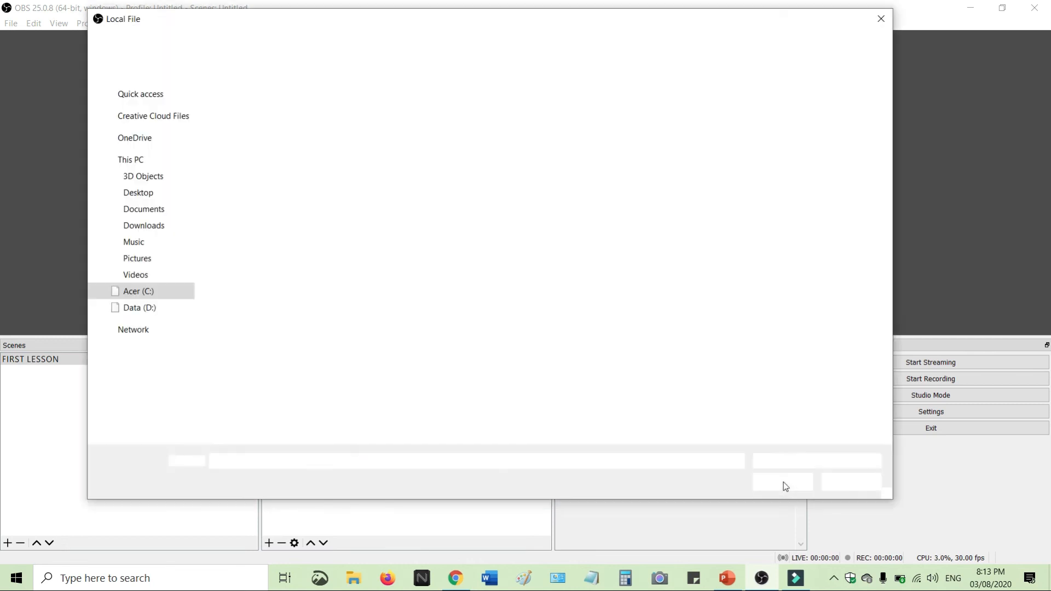
click(144, 112)
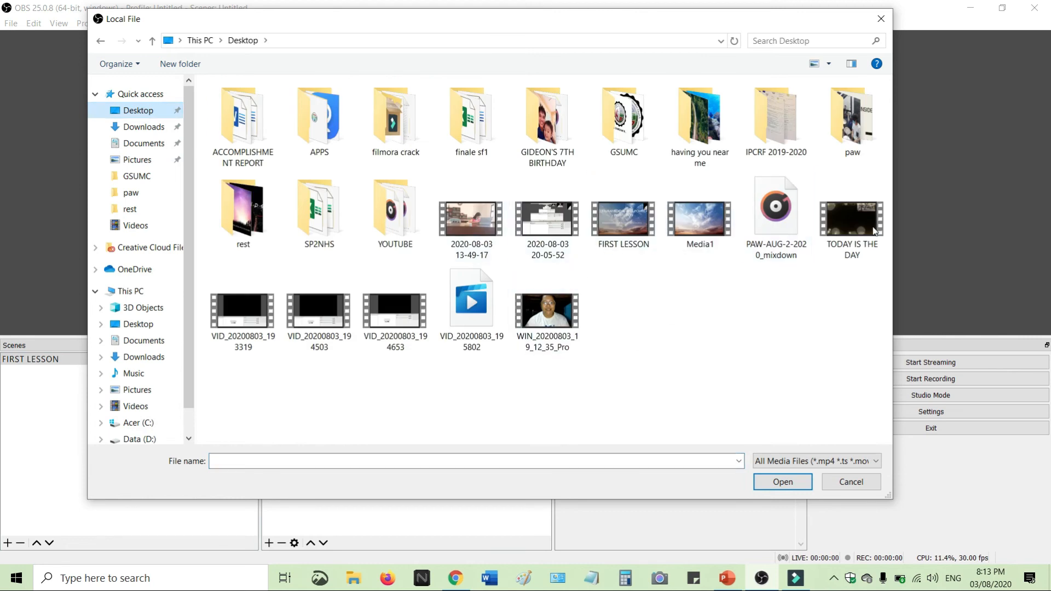
click(651, 238)
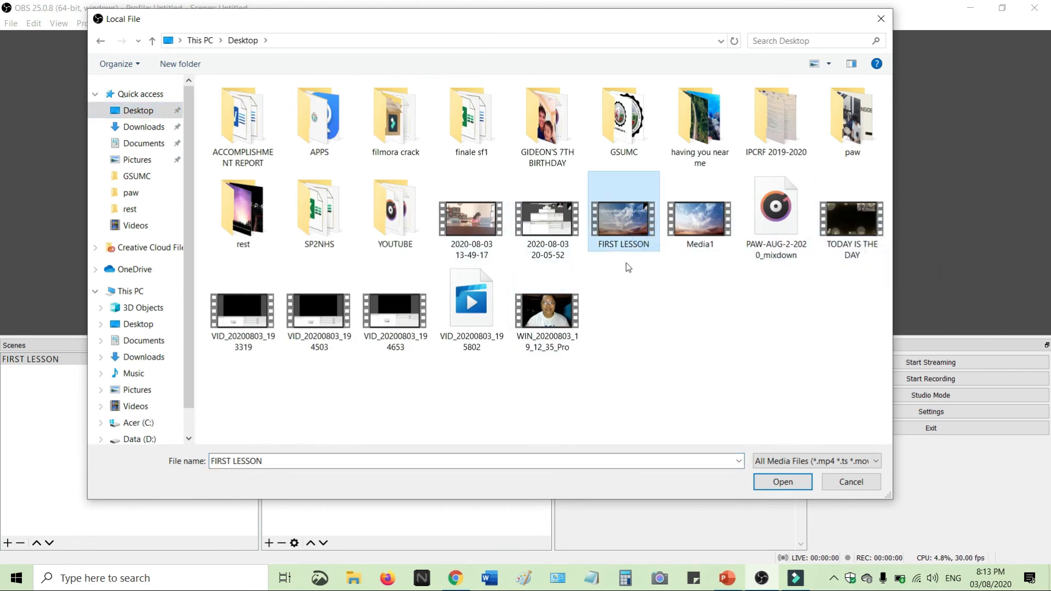
click(782, 486)
click(627, 435)
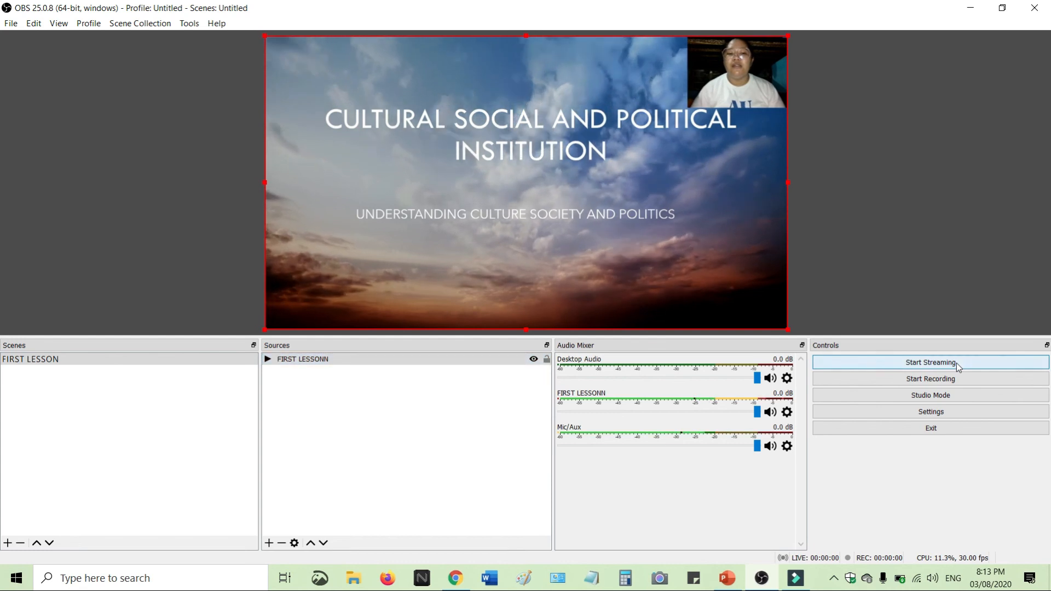
Switch to Chrome, open the Facebook profile page and start setting up a new live video
click(456, 578)
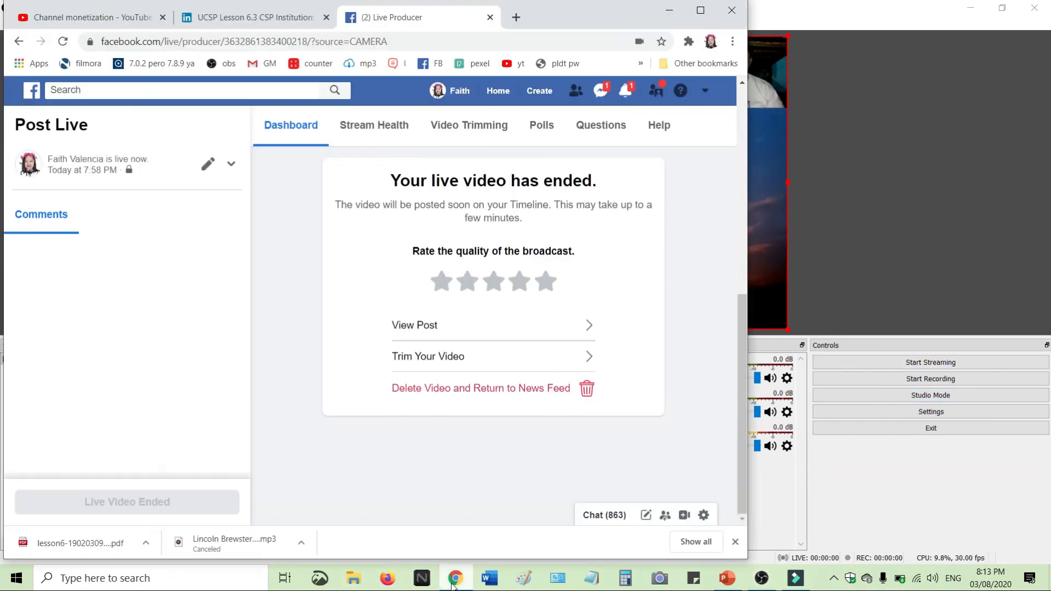
click(465, 93)
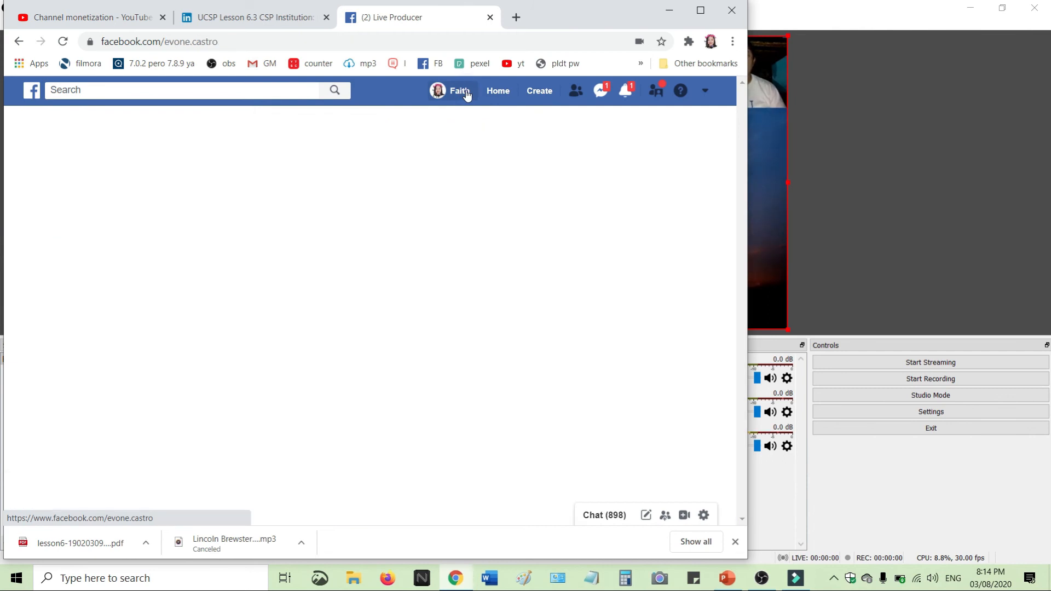
scroll(442, 348, down, 4)
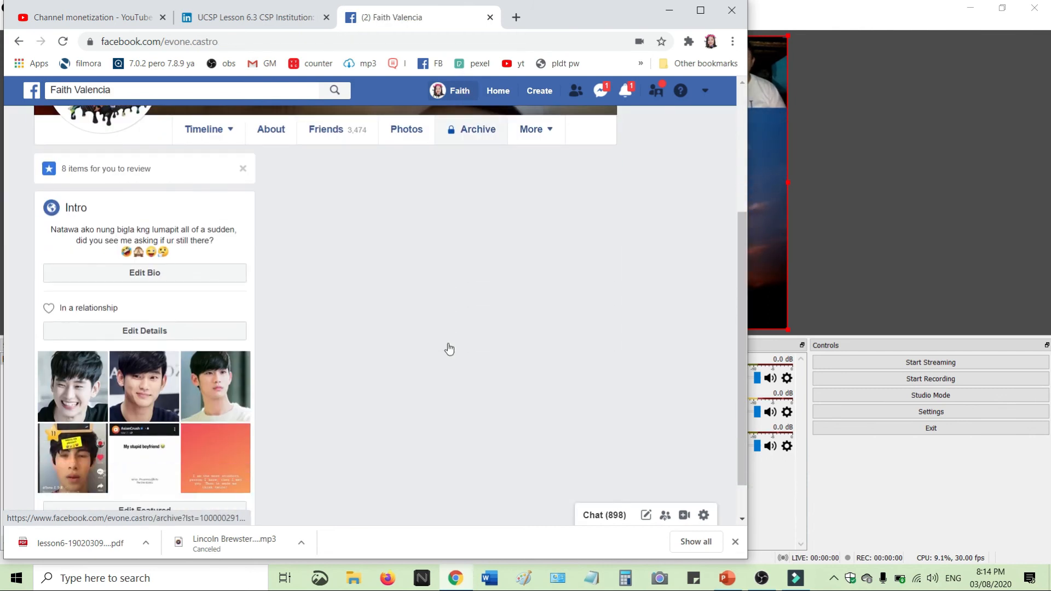
click(447, 166)
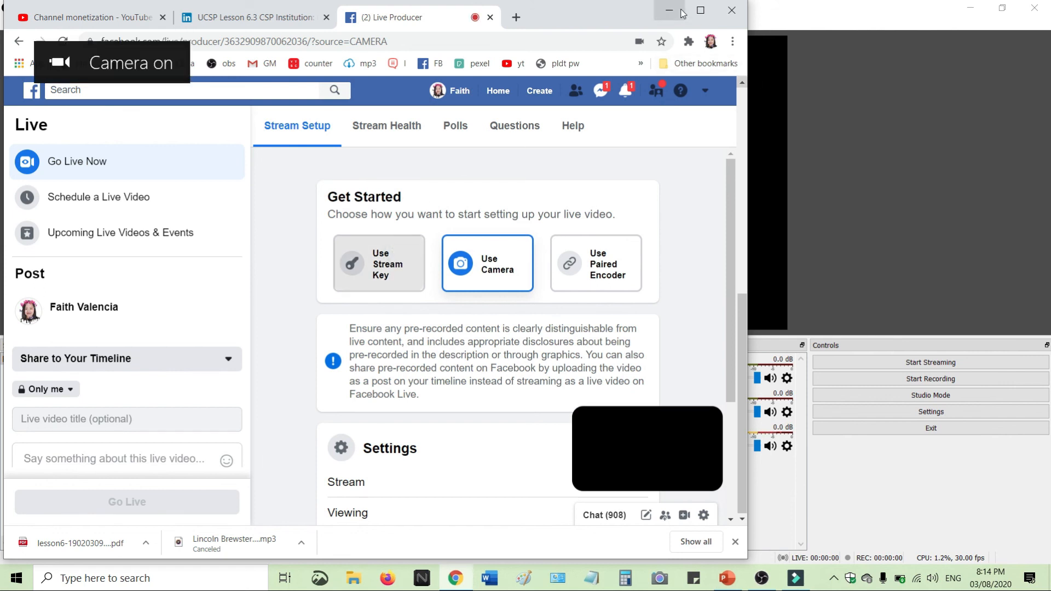
Maximize the browser window, set the live video to use a stream key, and copy that key
click(700, 10)
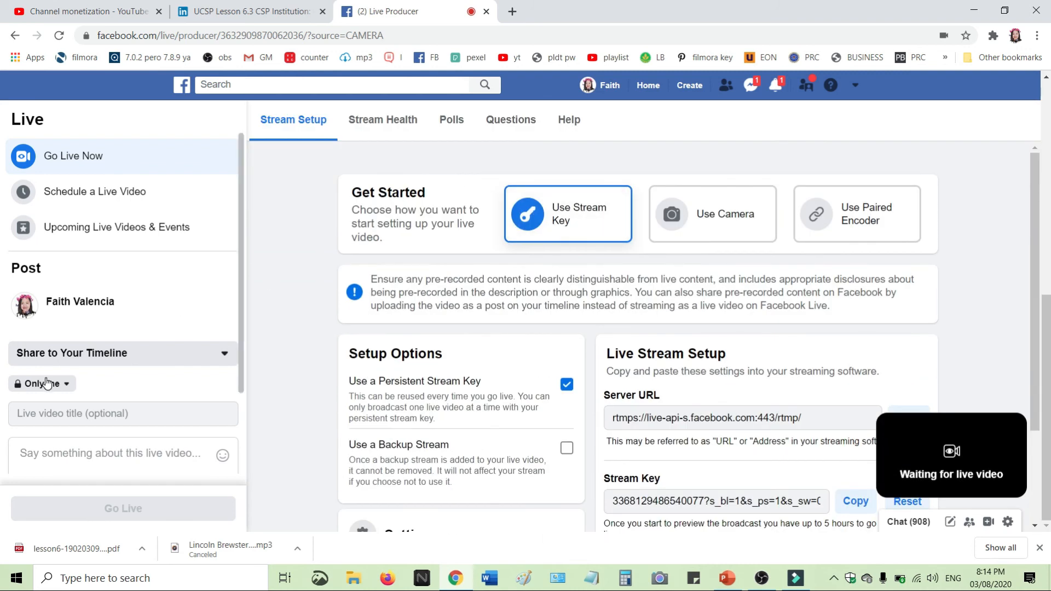
scroll(825, 349, down, 2)
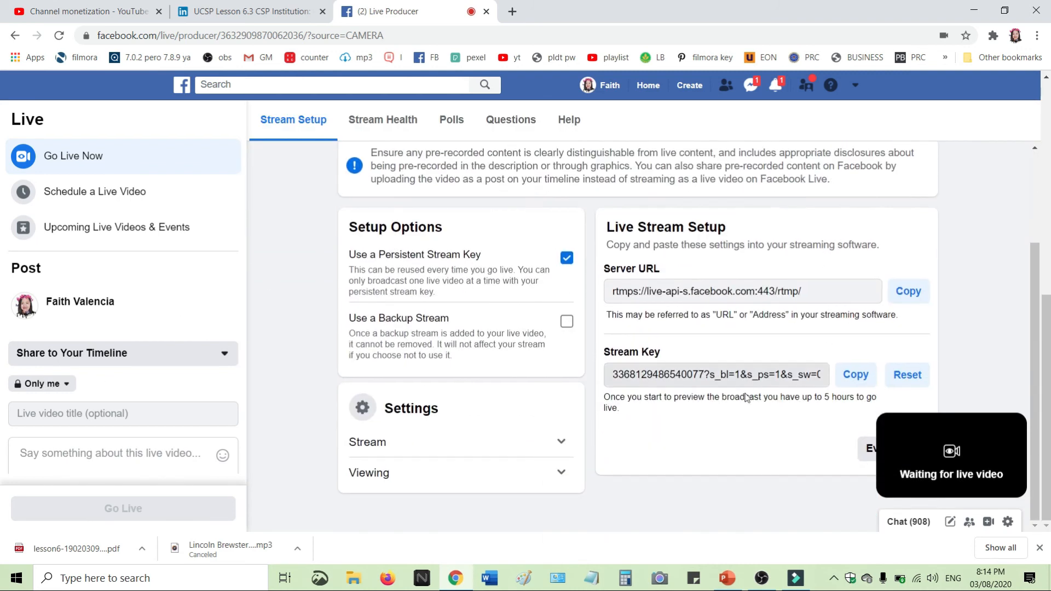
click(858, 377)
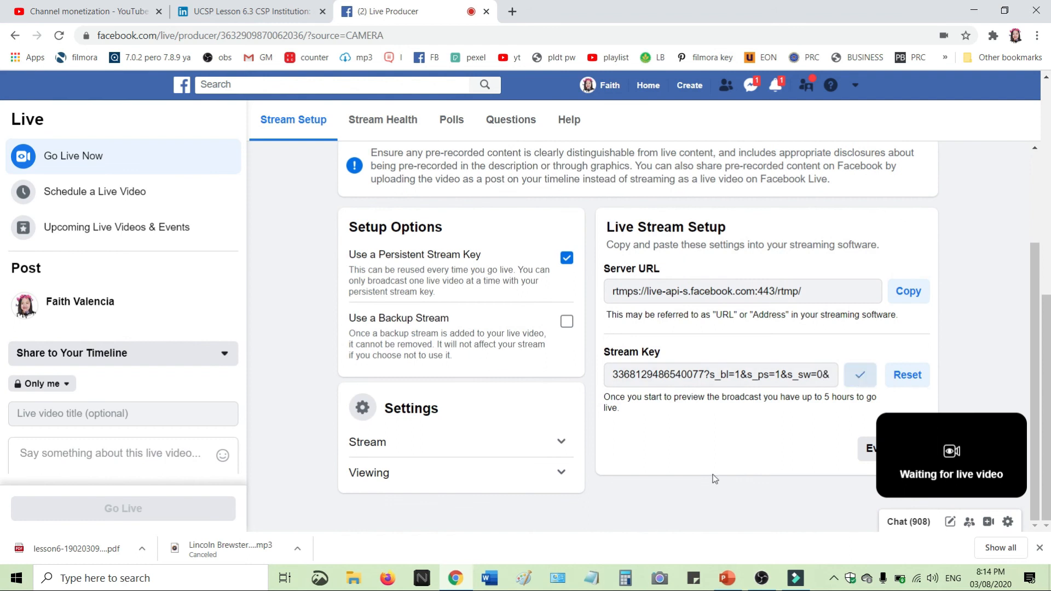
Switch to OBS and replace the stream key in the Facebook Live stream settings with the copied key
click(768, 585)
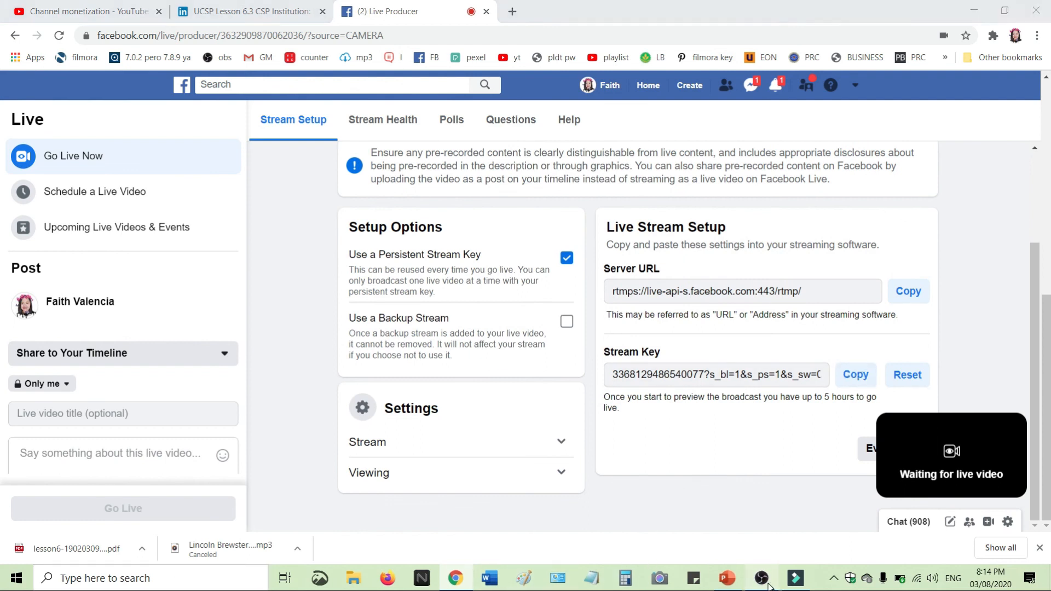
click(923, 411)
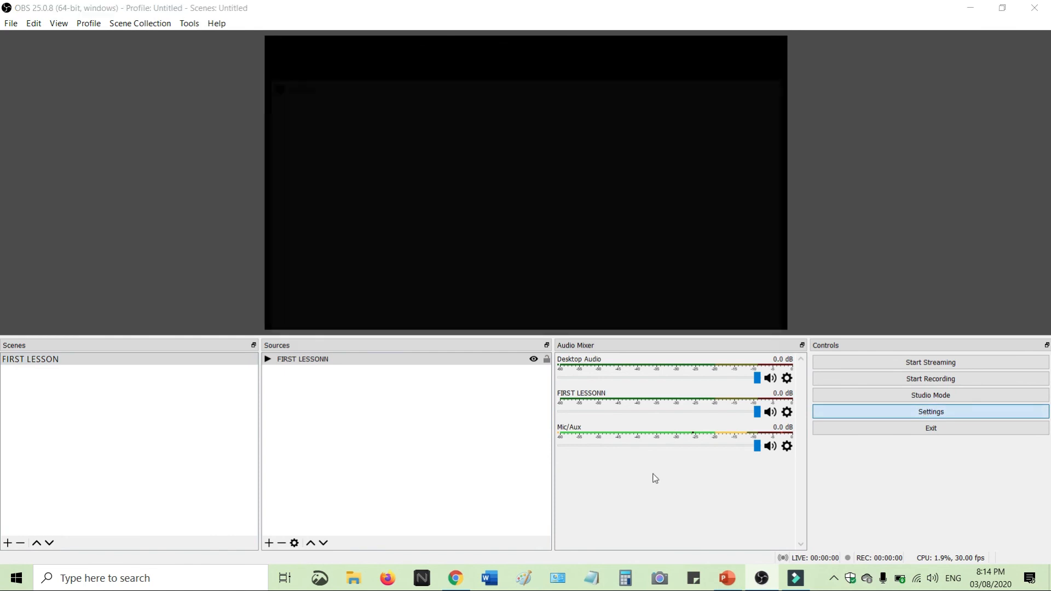
click(308, 140)
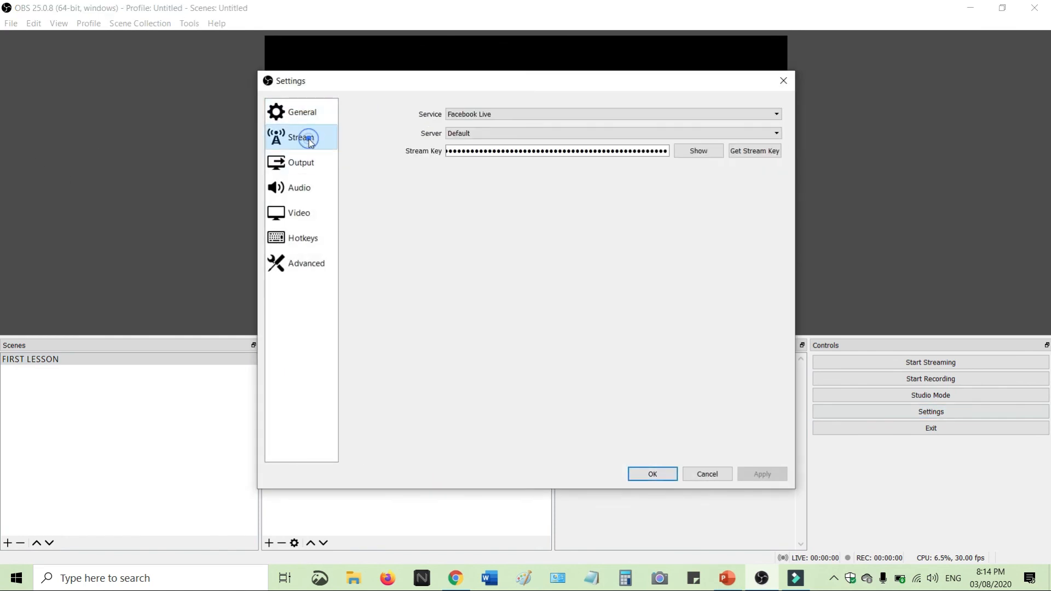
click(509, 149)
key(ctrl+a)
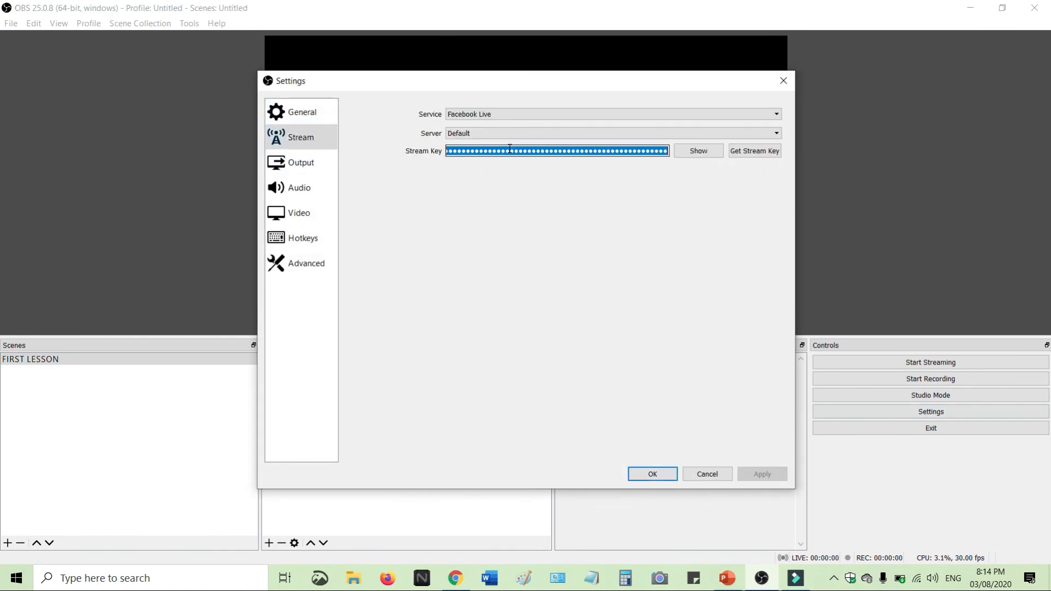
key(ctrl+v)
click(771, 473)
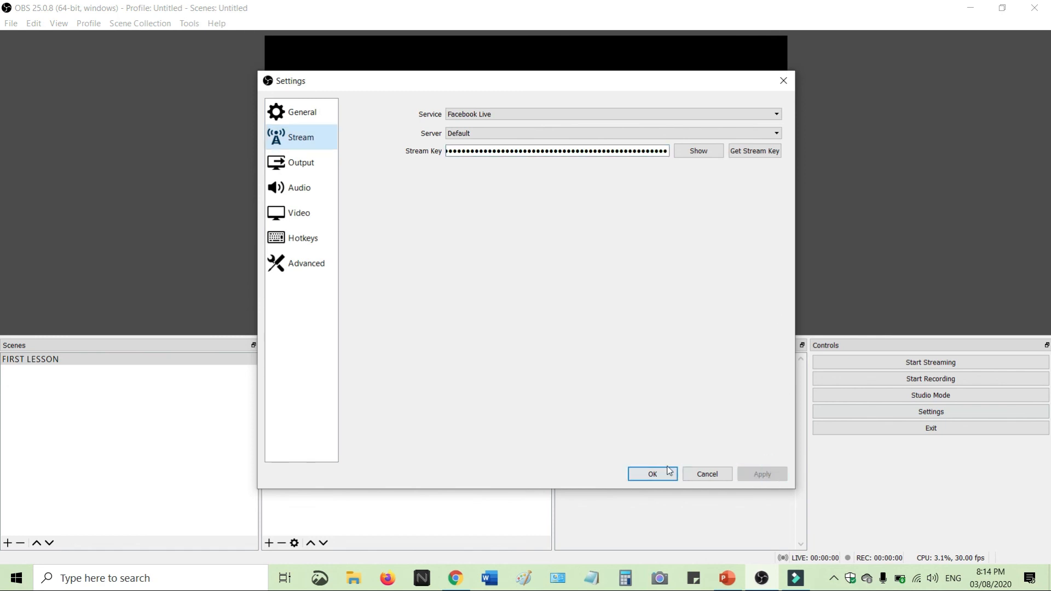
click(645, 475)
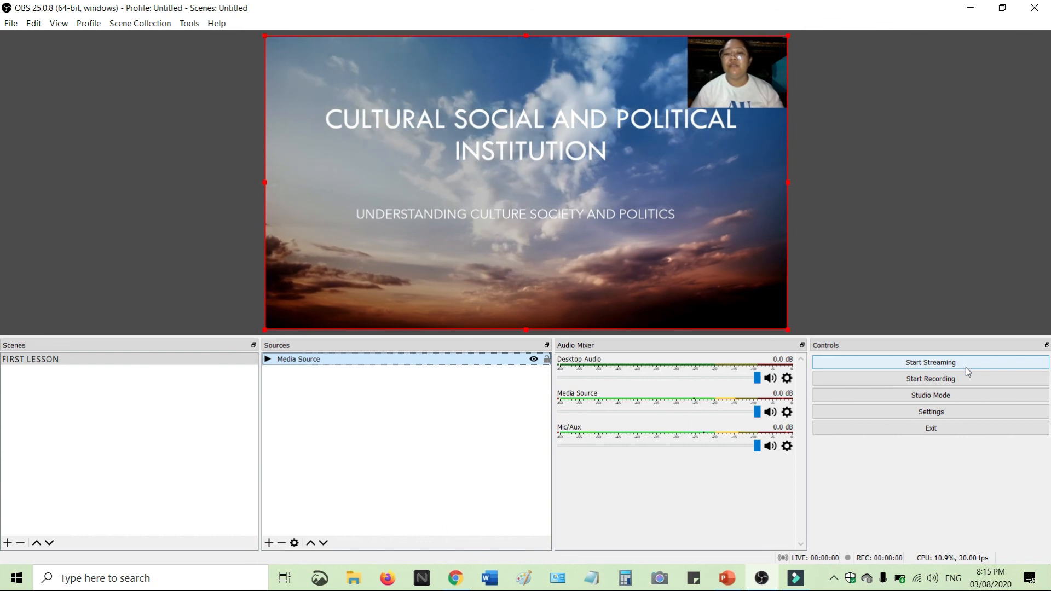
Start streaming from OBS, switch to Chrome, dismiss the chat pop-up and go live on Facebook
click(955, 363)
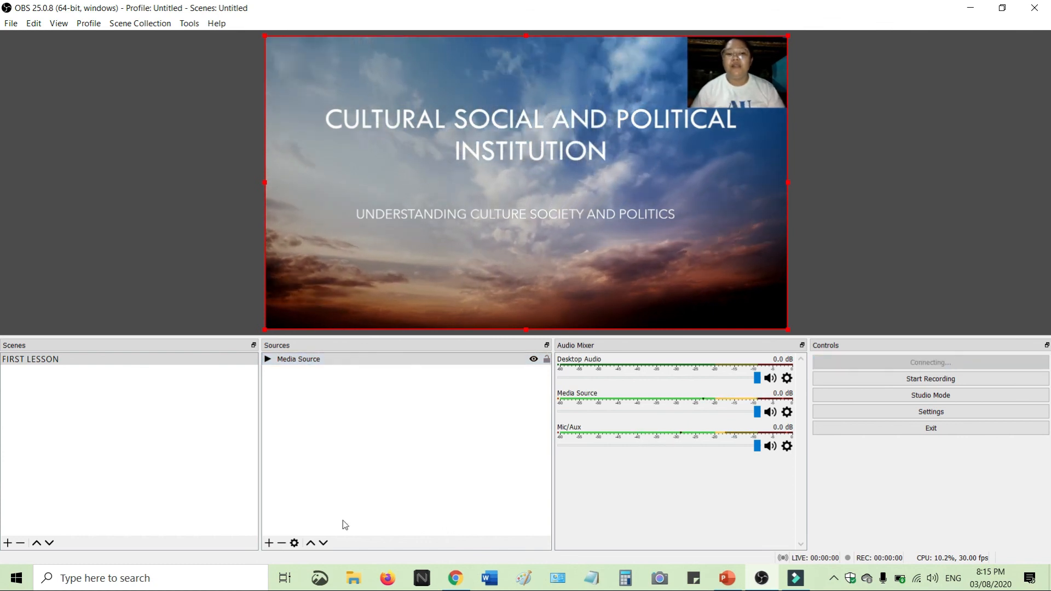
click(455, 580)
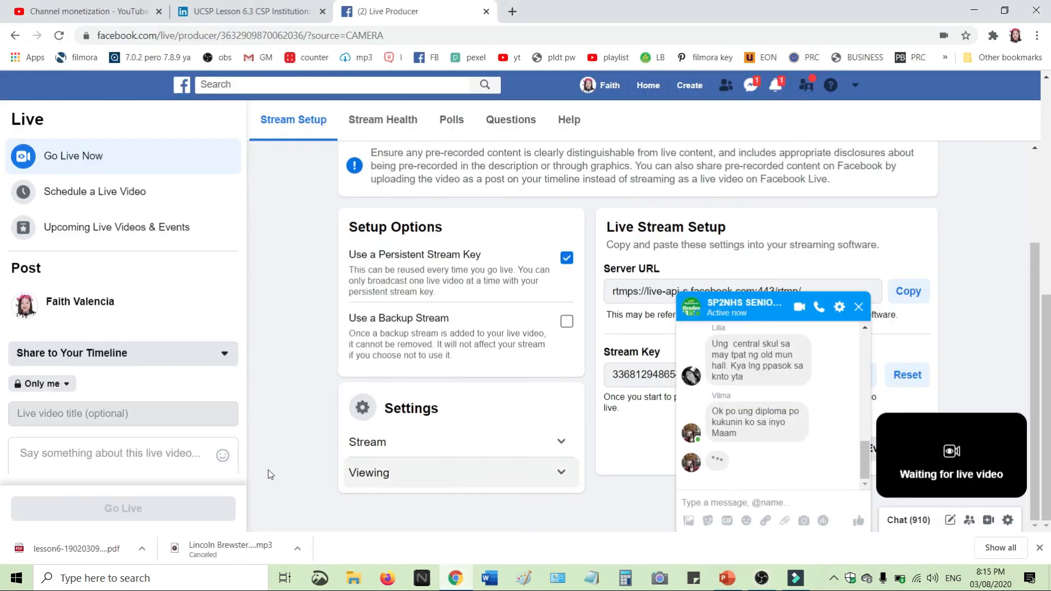
click(858, 307)
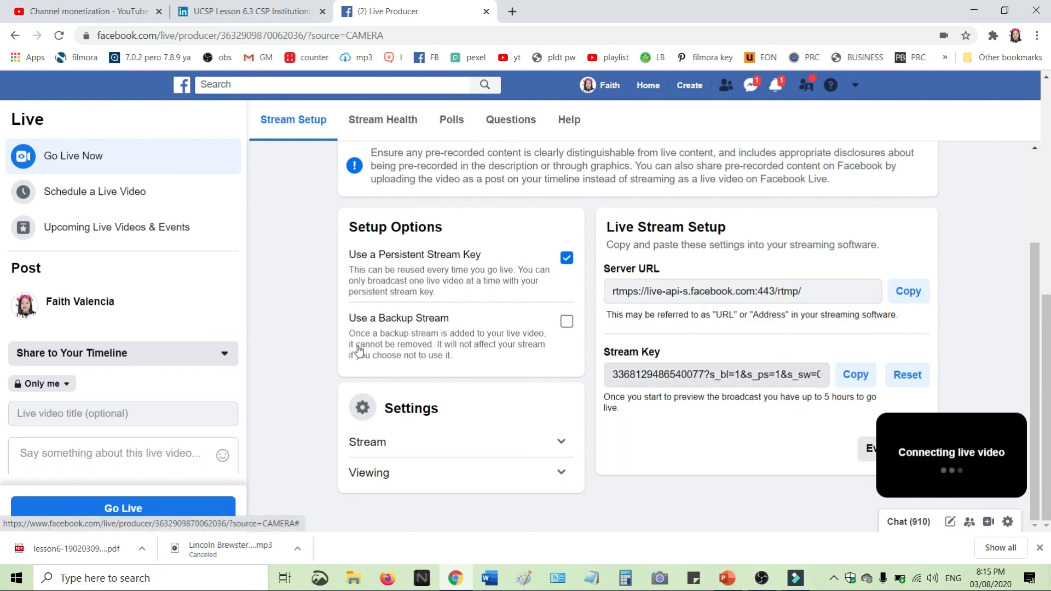
click(130, 509)
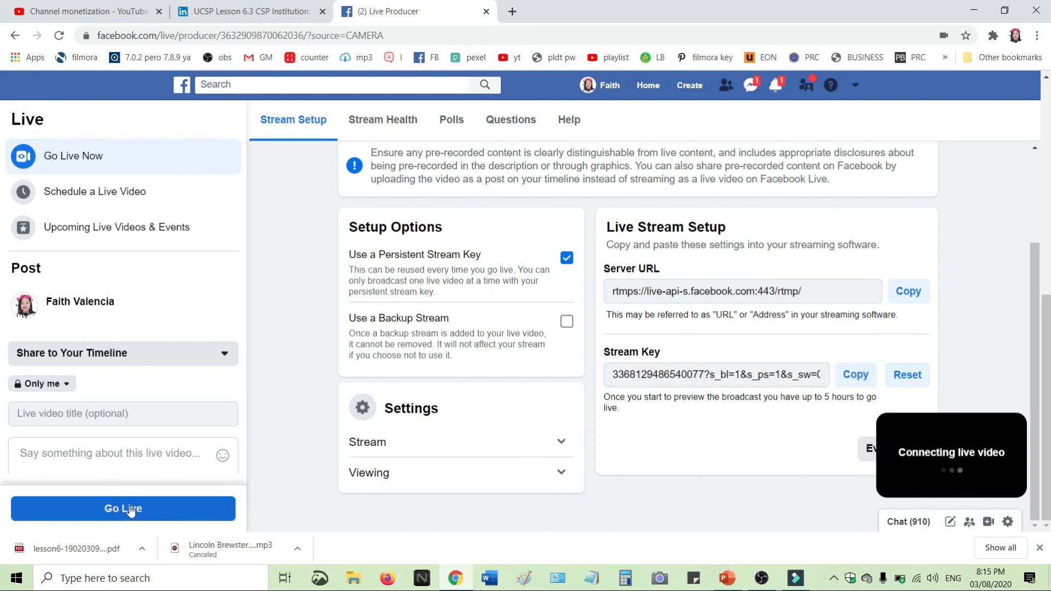
click(645, 328)
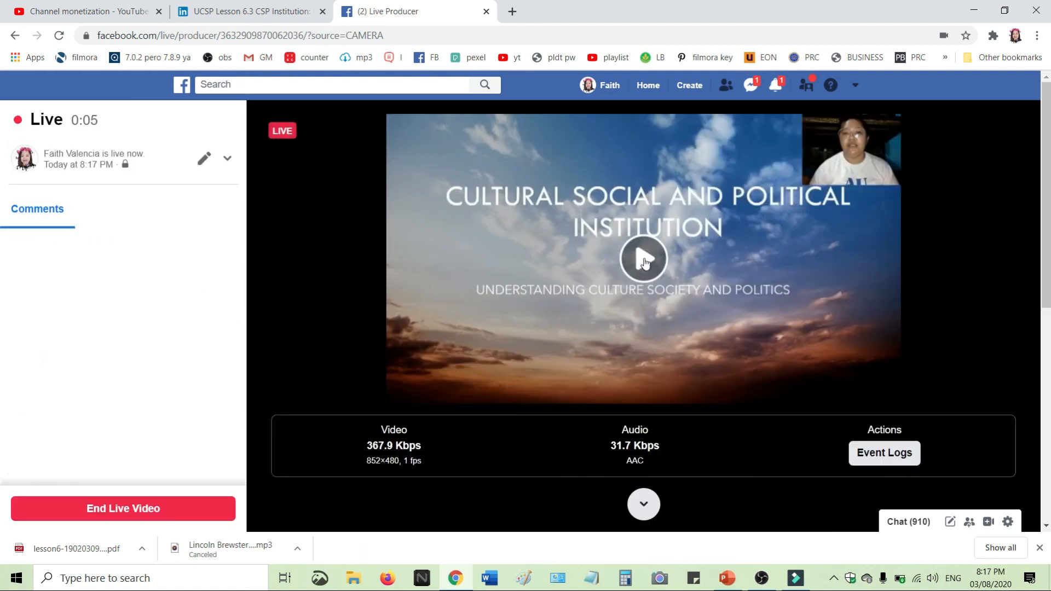
Play the live video preview in Live Producer and set its playback quality to 144p
click(645, 259)
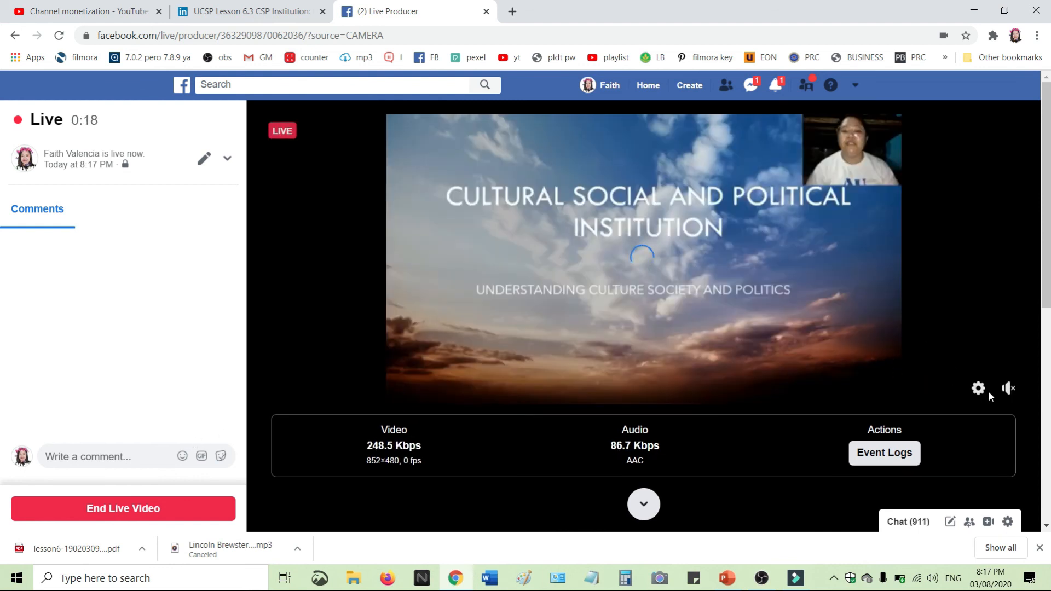
click(979, 390)
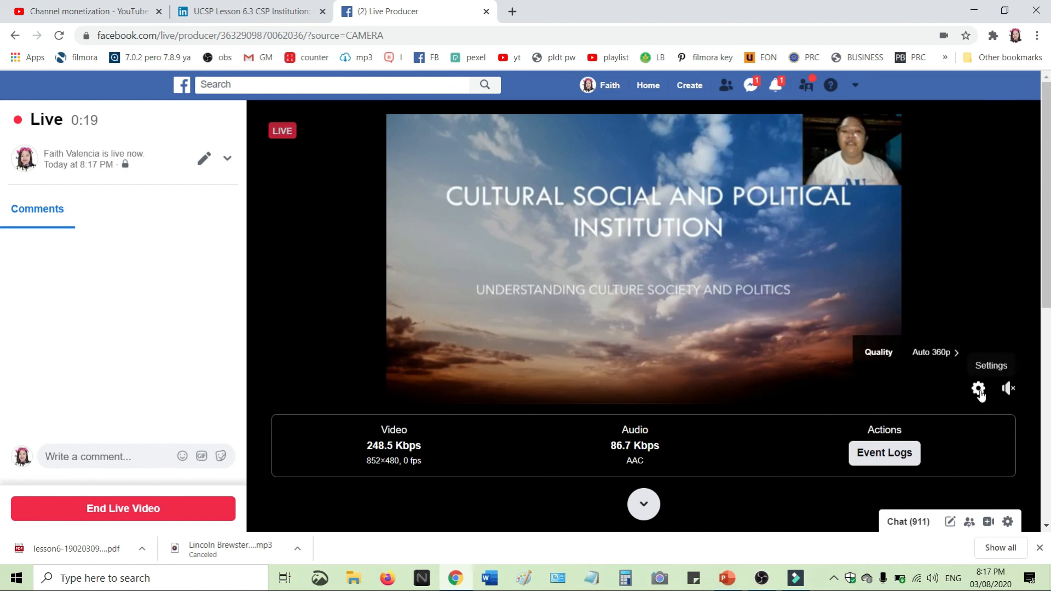
click(945, 357)
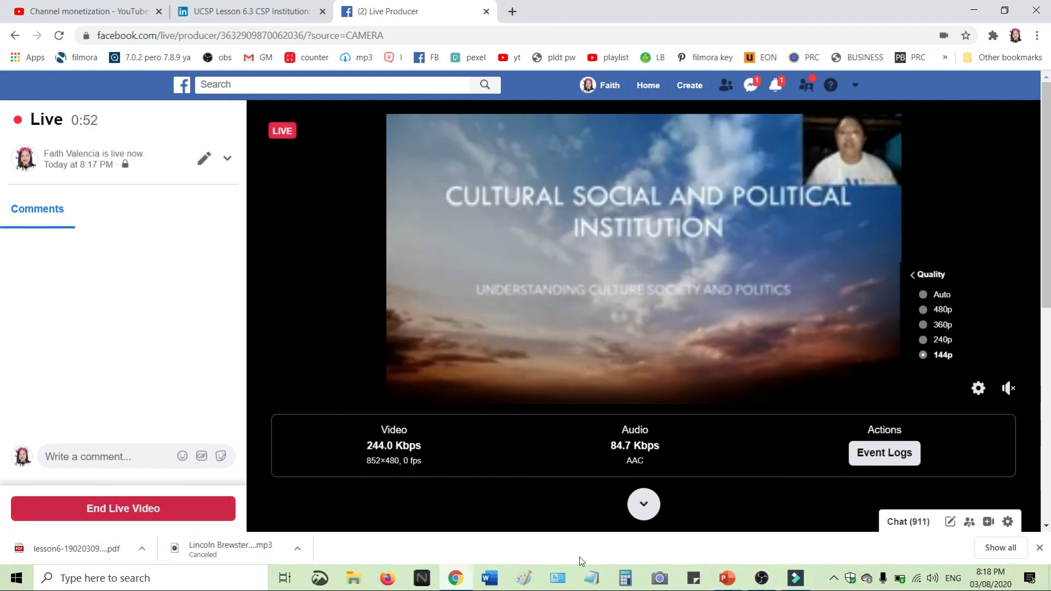
End the Facebook live video, confirm ending it, and switch back to OBS
click(125, 515)
click(676, 352)
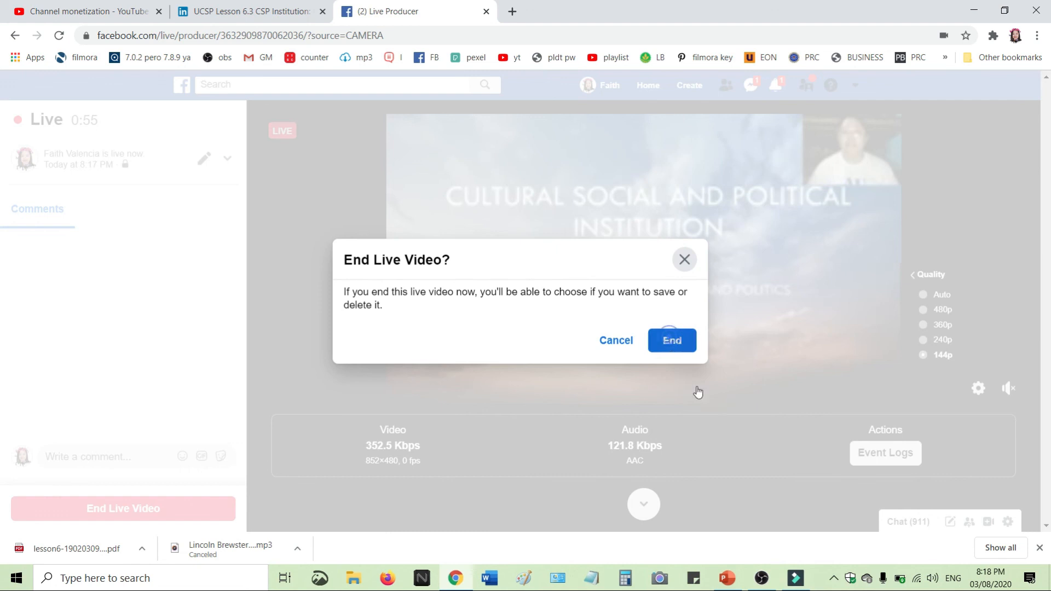
click(761, 578)
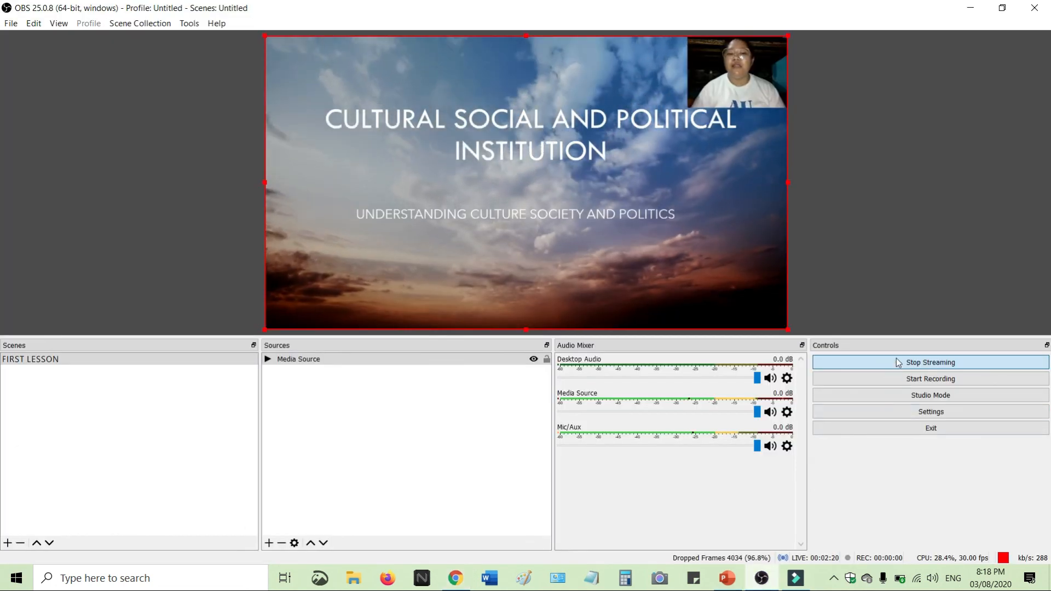